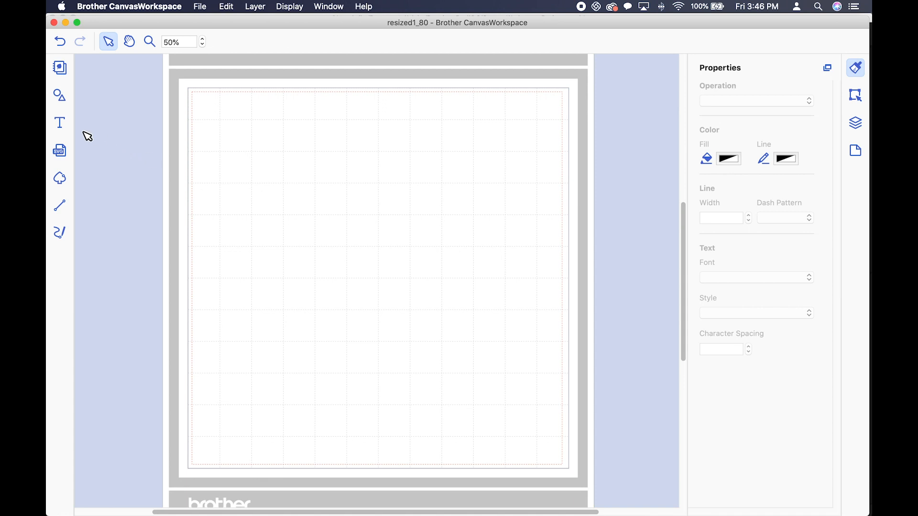
Step: Import elements_dotted_pattern.svg from the SVG folder inside the Mini Tote Basket 3DSVG.com folder on the Desktop
{"action": "left_click", "coordinate": [59, 152]}
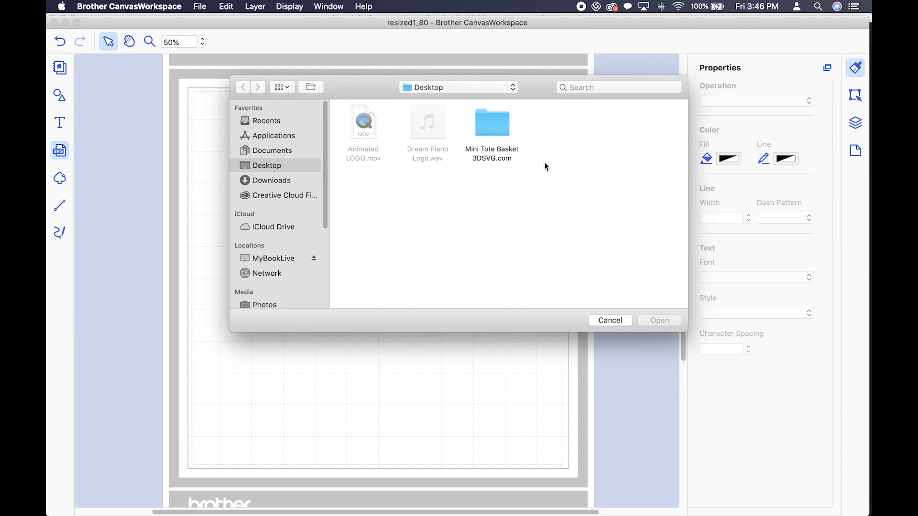
{"action": "double_click", "coordinate": [494, 128]}
{"action": "double_click", "coordinate": [495, 128]}
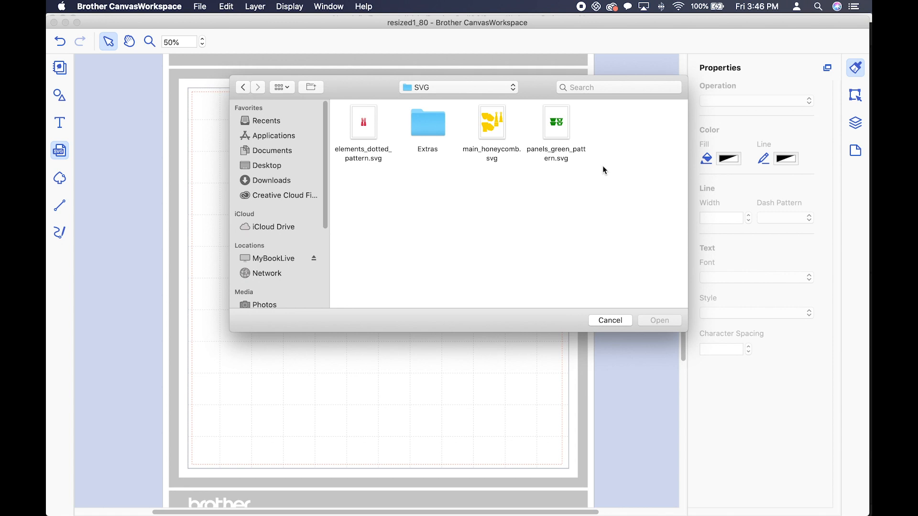
{"action": "left_click", "coordinate": [356, 127]}
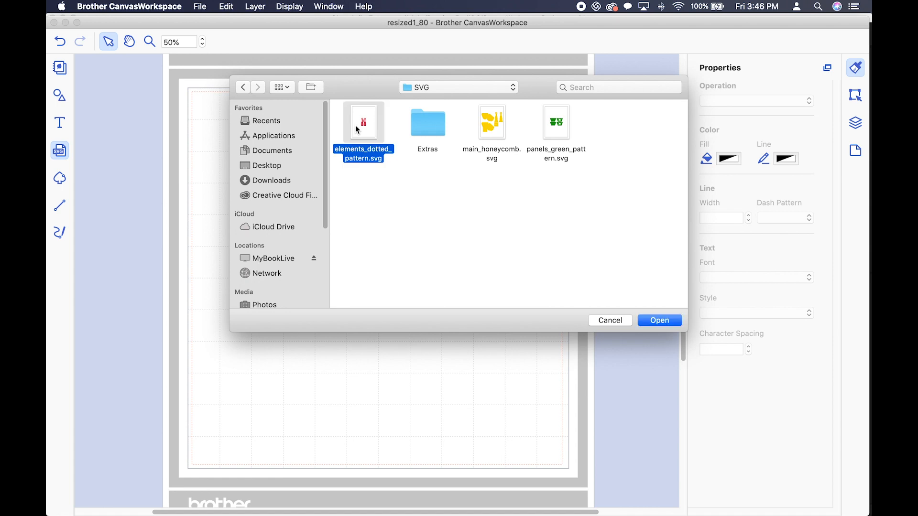
{"action": "left_click", "coordinate": [653, 321]}
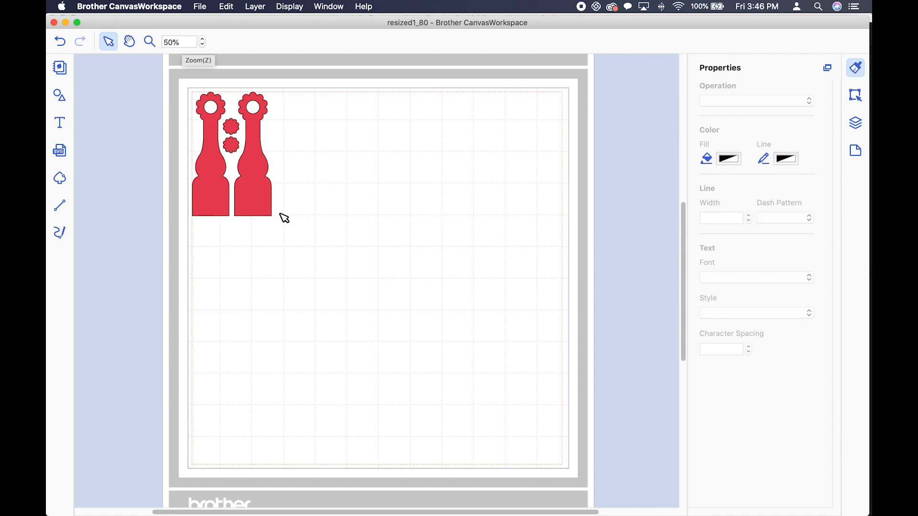
Step: Try scaling the imported red pieces to 150% with the aspect ratio maintained, and undo the resize
{"action": "left_click", "coordinate": [250, 157]}
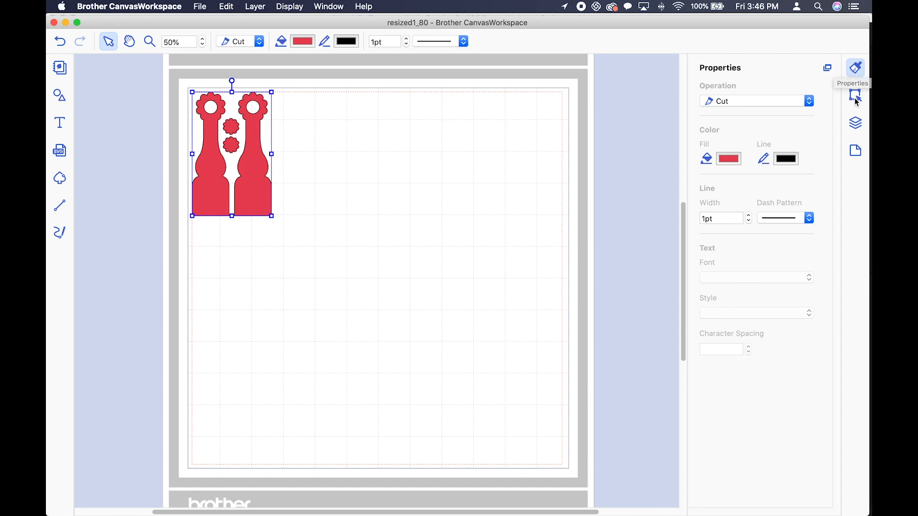
{"action": "left_click", "coordinate": [855, 96]}
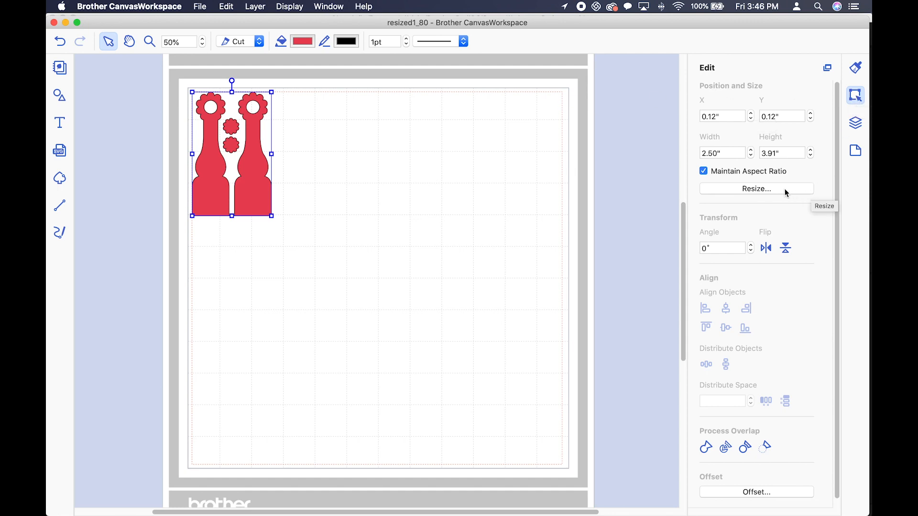
{"action": "left_click", "coordinate": [754, 190]}
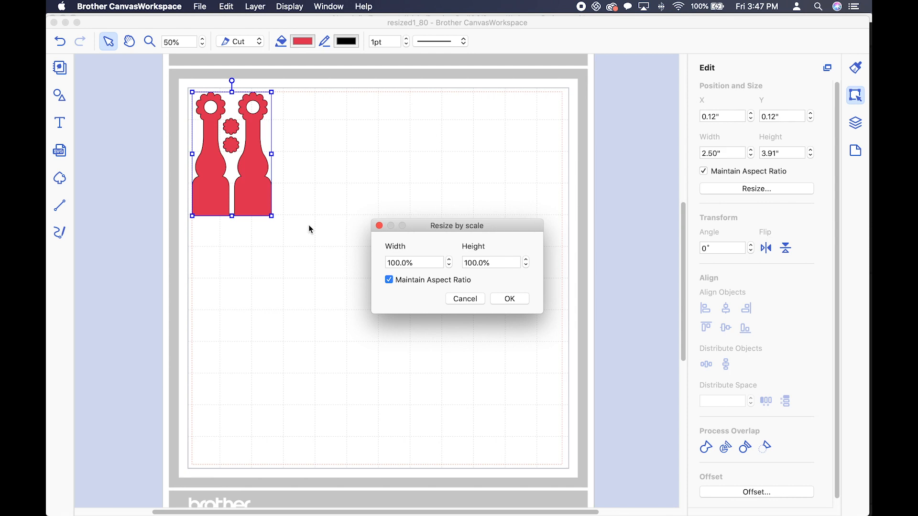
{"action": "left_click", "coordinate": [419, 262]}
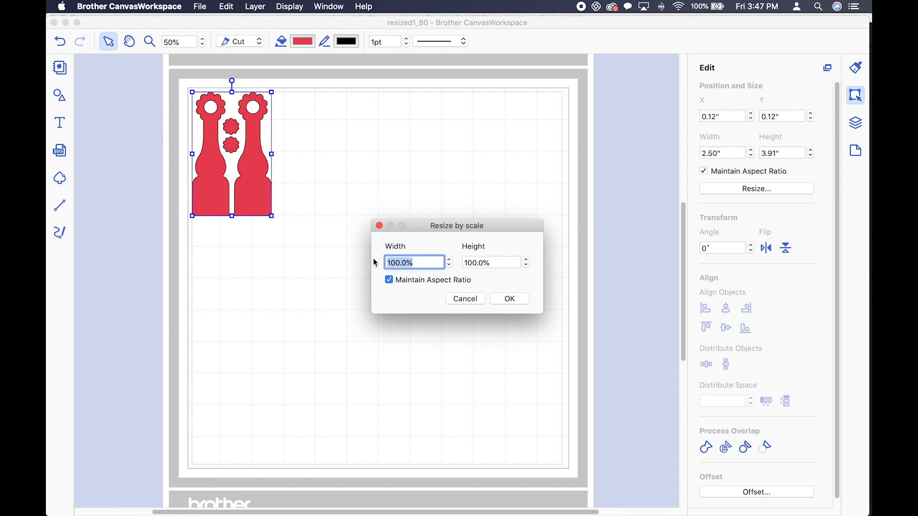
{"action": "type", "text": "150"}
{"action": "left_click", "coordinate": [515, 302]}
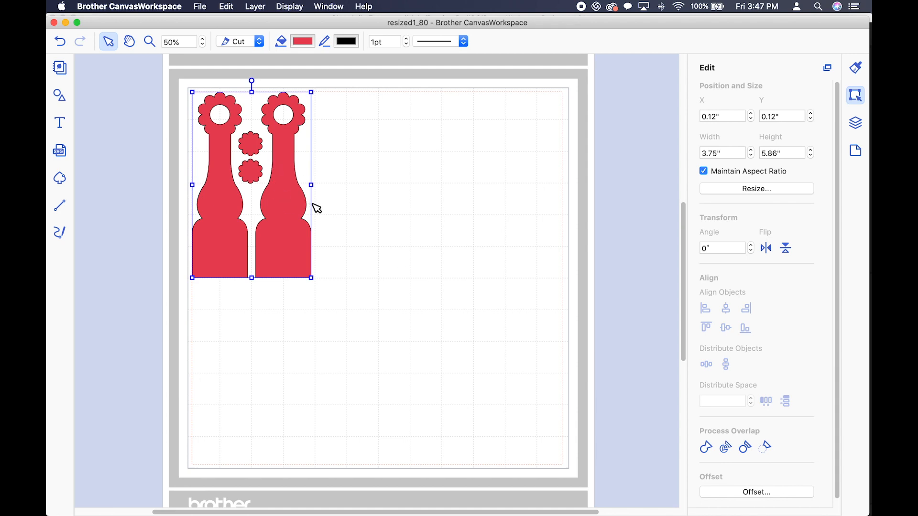
{"action": "left_click", "coordinate": [61, 43]}
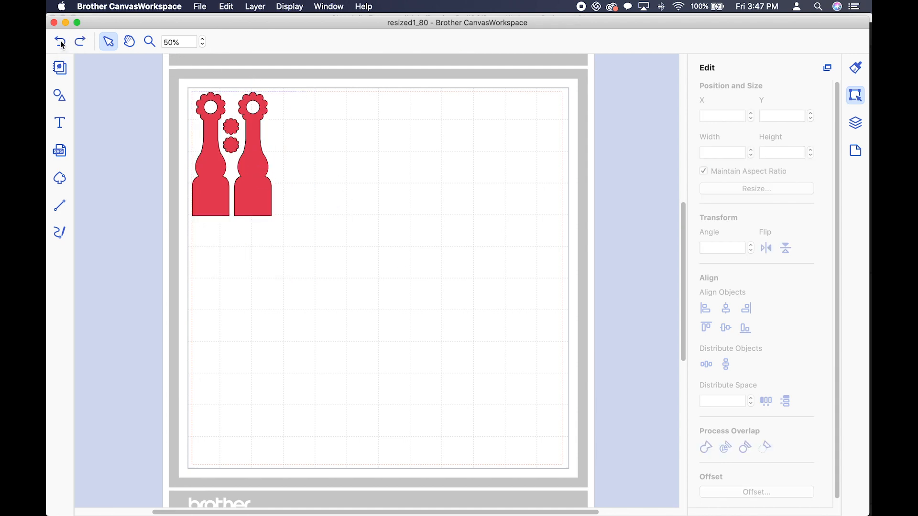
Step: Try scaling the red pieces to 50% with the aspect ratio maintained, and undo the resize
{"action": "left_click", "coordinate": [254, 137]}
{"action": "left_click", "coordinate": [766, 189]}
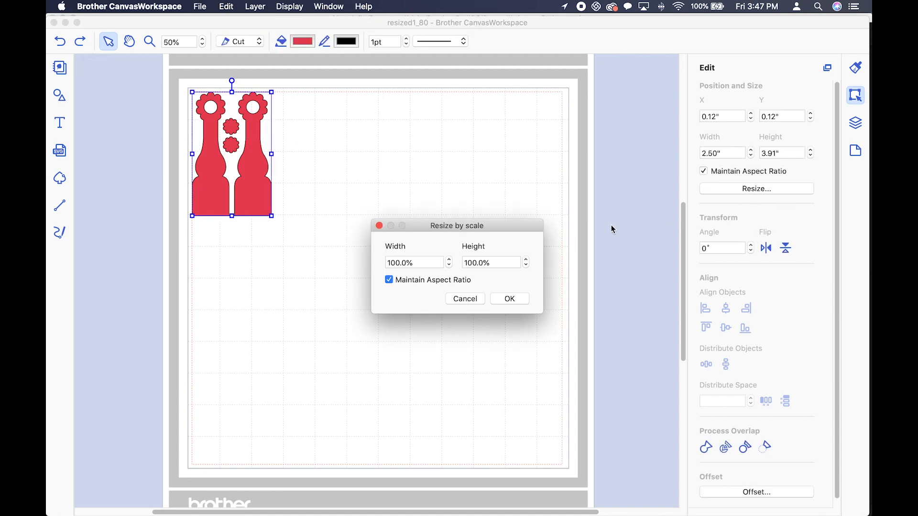
{"action": "left_click_drag", "start_coordinate": [414, 262], "coordinate": [346, 258]}
{"action": "type", "text": "50"}
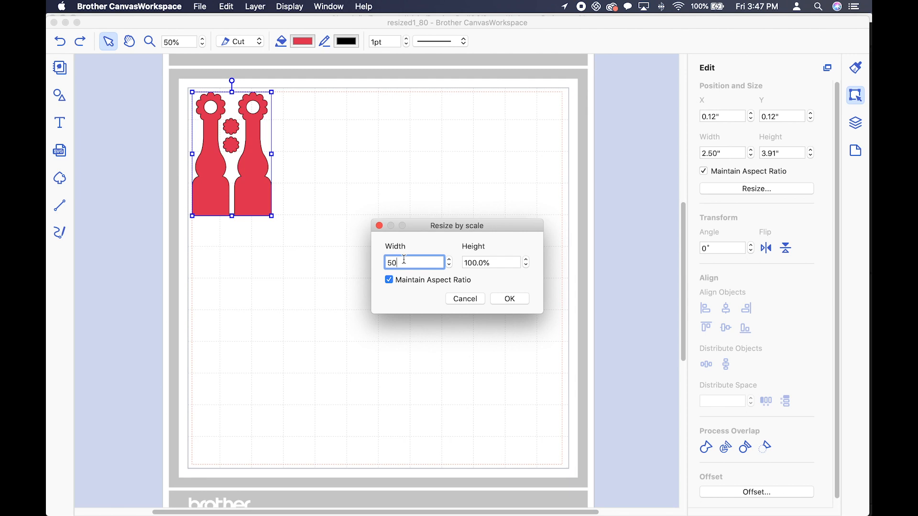
{"action": "left_click", "coordinate": [510, 300]}
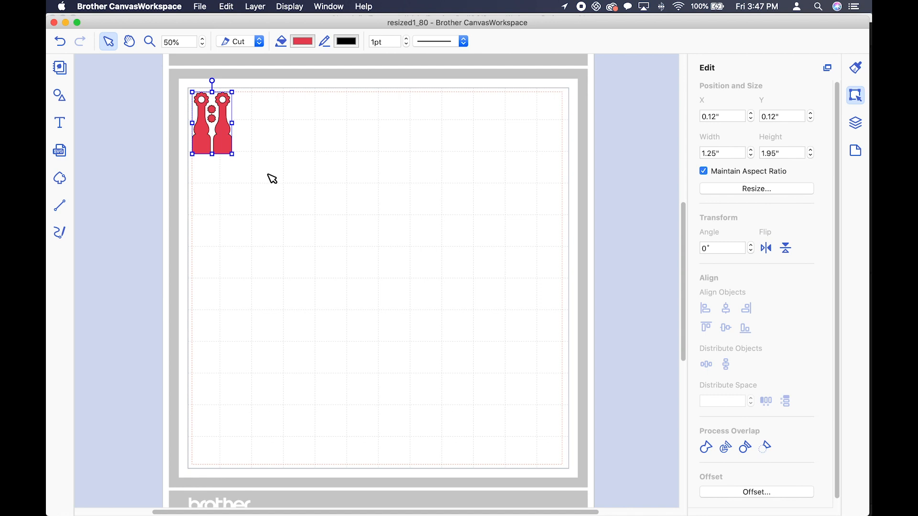
{"action": "left_click", "coordinate": [59, 42]}
Step: Scale the red pieces to 80% with the aspect ratio maintained
{"action": "left_click", "coordinate": [254, 149]}
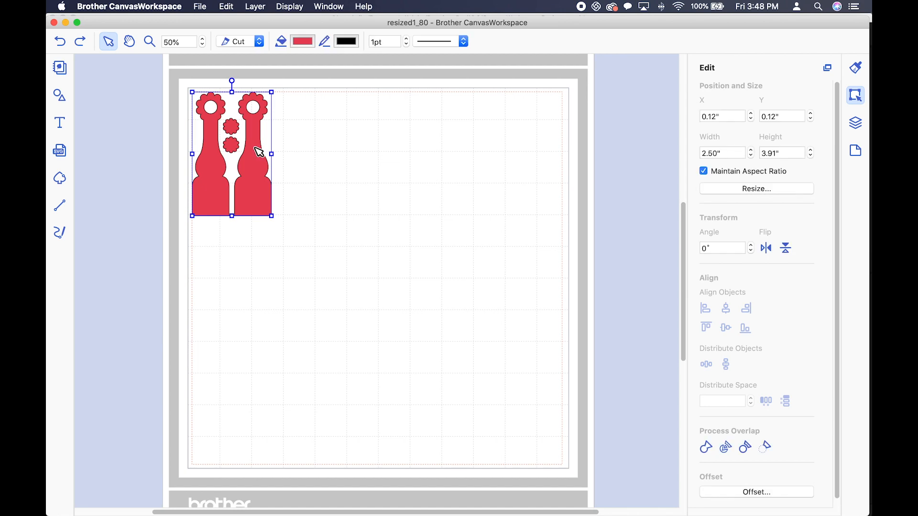
{"action": "left_click", "coordinate": [777, 191]}
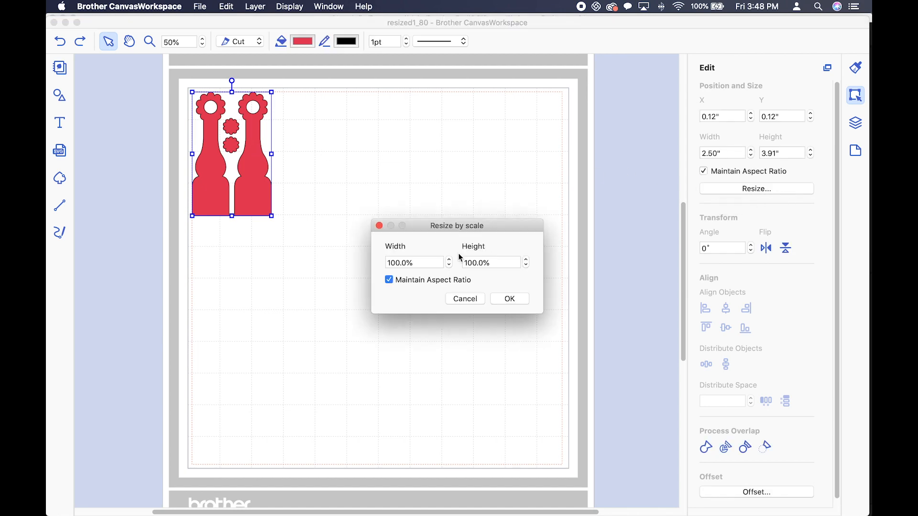
{"action": "type", "text": "80"}
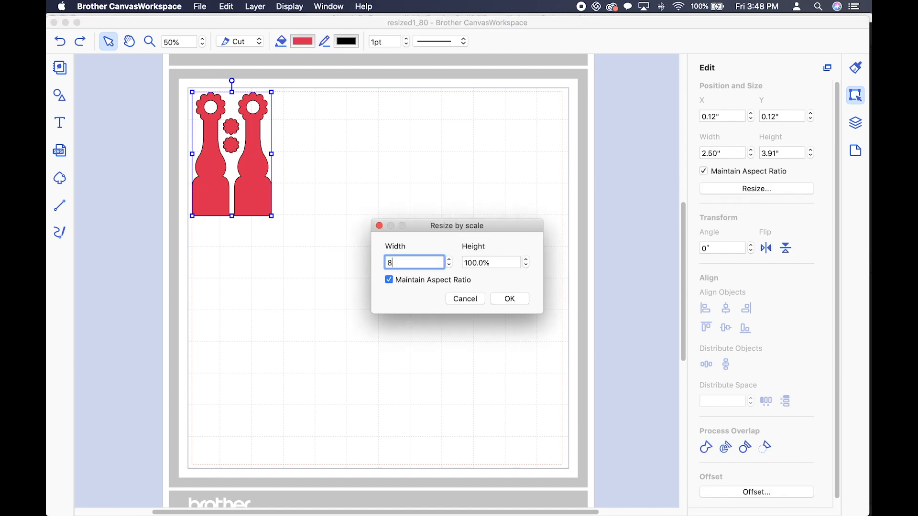
{"action": "left_click", "coordinate": [506, 303]}
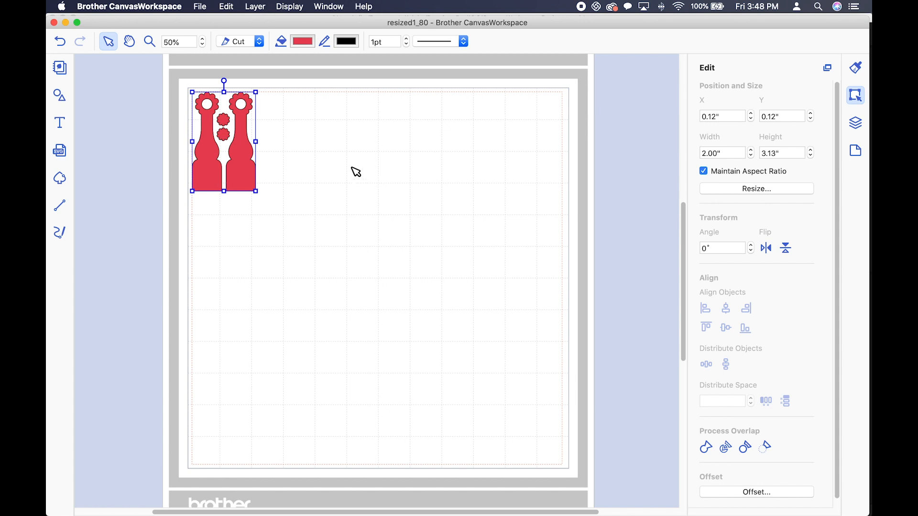
Step: Save the project as resized1_80 in the SVG folder
{"action": "left_click", "coordinate": [201, 6]}
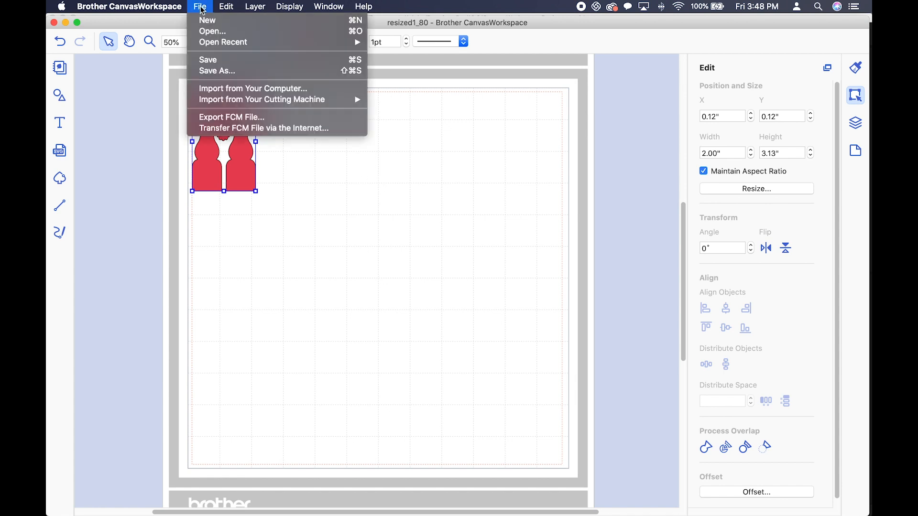
{"action": "left_click", "coordinate": [210, 63]}
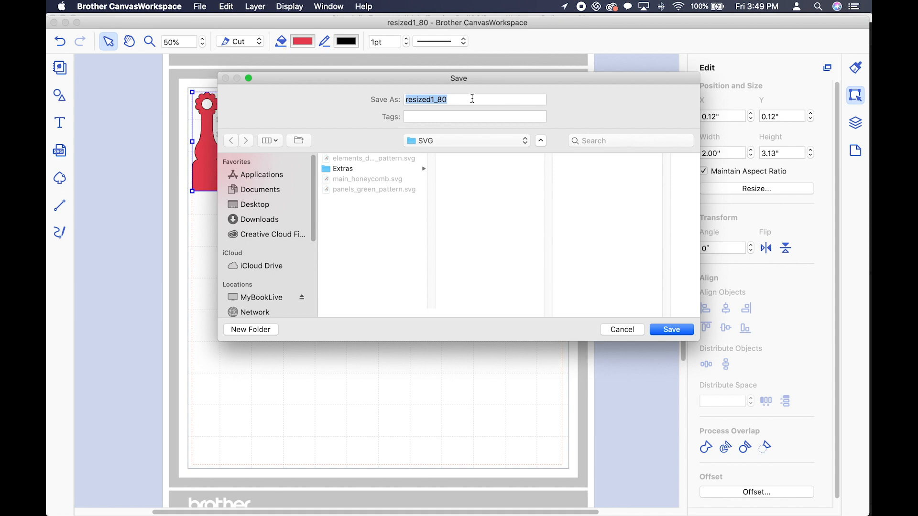
{"action": "type", "text": "resi"}
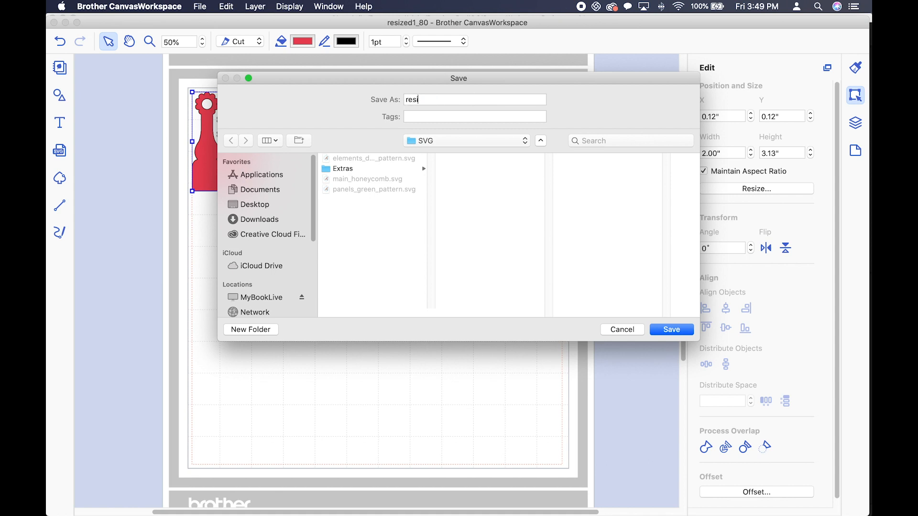
{"action": "type", "text": "zed1_80"}
{"action": "left_click", "coordinate": [672, 331]}
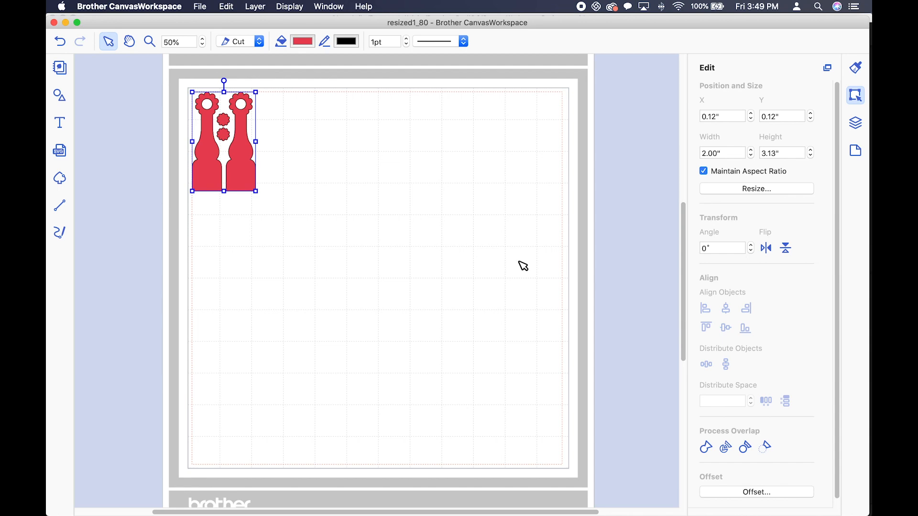
Step: Delete the scaled red pieces from the mat
{"action": "left_click", "coordinate": [275, 134]}
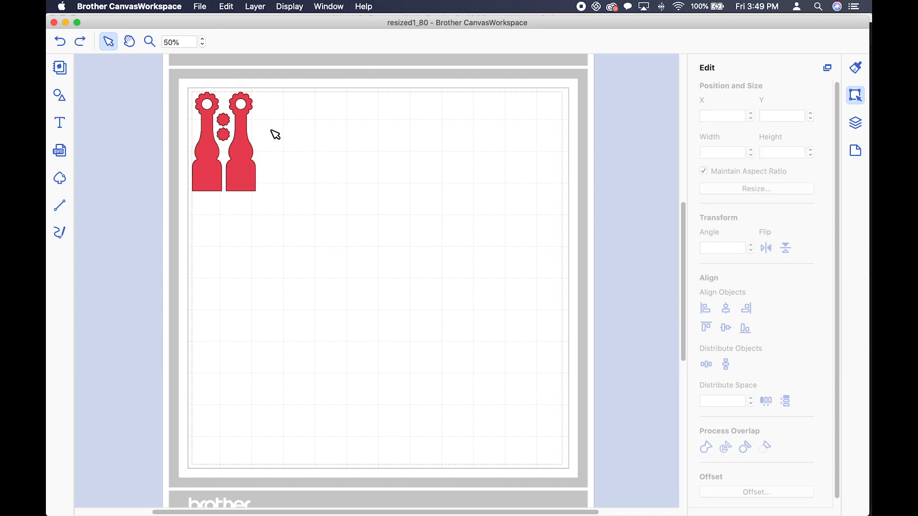
{"action": "right_click", "coordinate": [240, 128]}
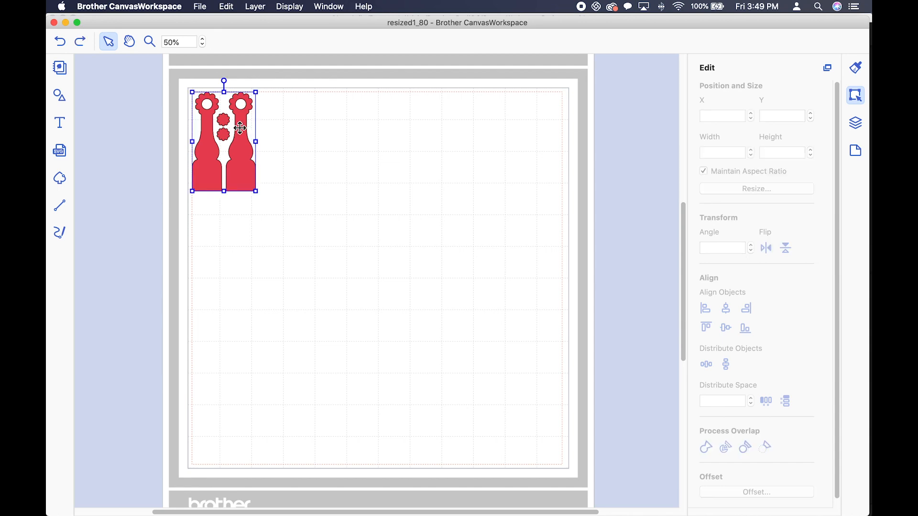
{"action": "left_click", "coordinate": [258, 185]}
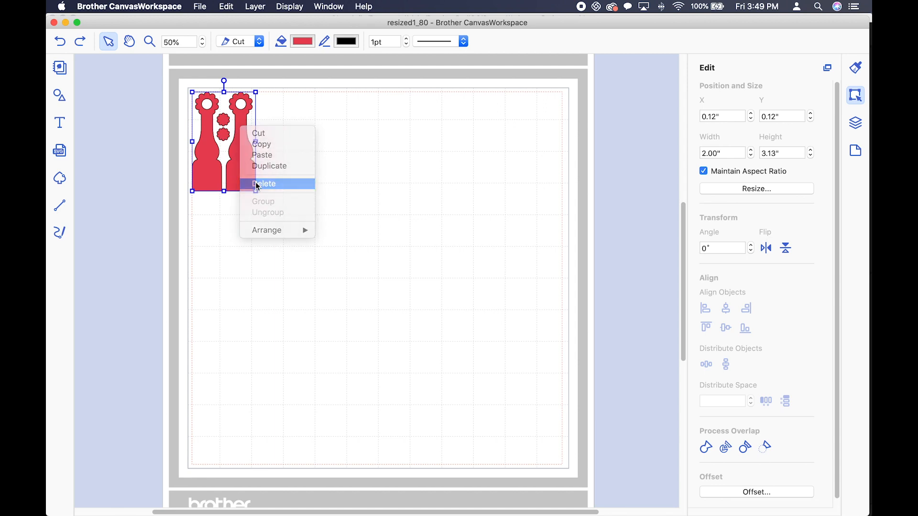
Step: Import main_honeycomb.svg from the SVG folder onto the empty mat
{"action": "left_click", "coordinate": [60, 151]}
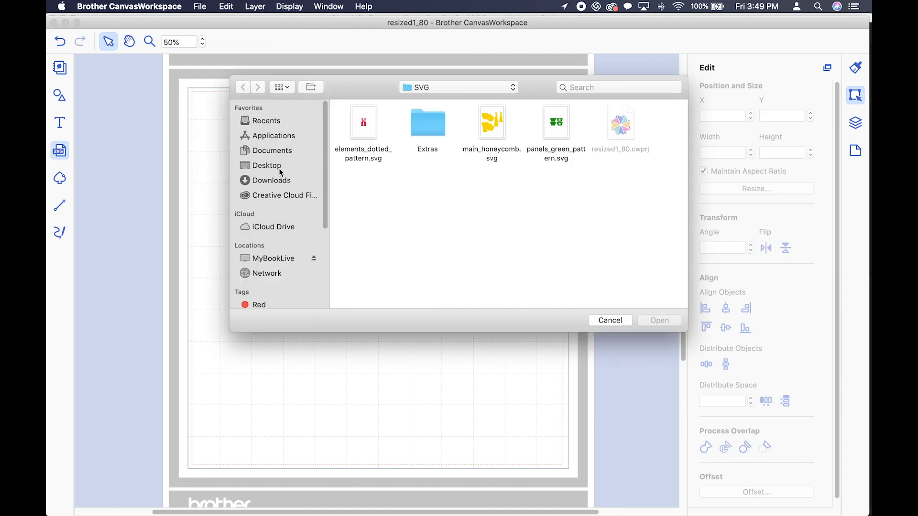
{"action": "left_click", "coordinate": [493, 125]}
{"action": "left_click", "coordinate": [658, 320]}
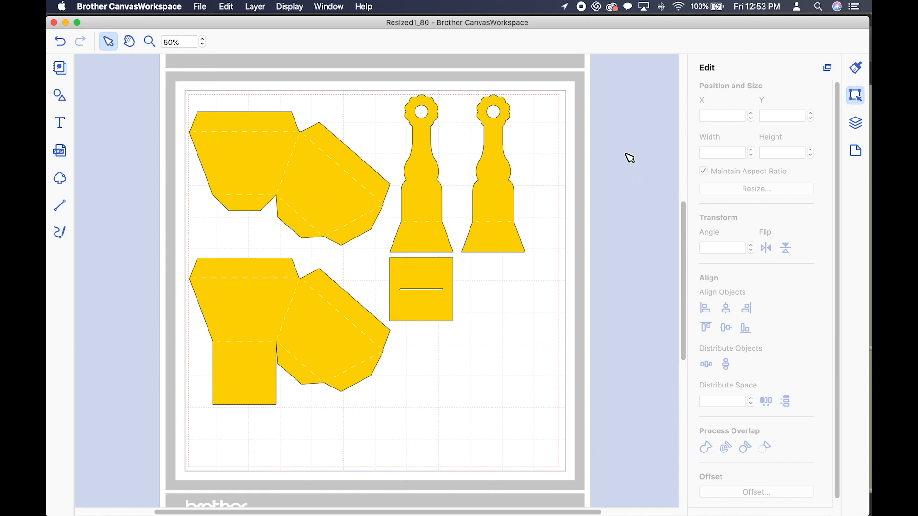
Step: Try moving the yellow cut shapes without their dashed fold lines, and undo the move
{"action": "left_click_drag", "start_coordinate": [499, 158], "coordinate": [539, 159]}
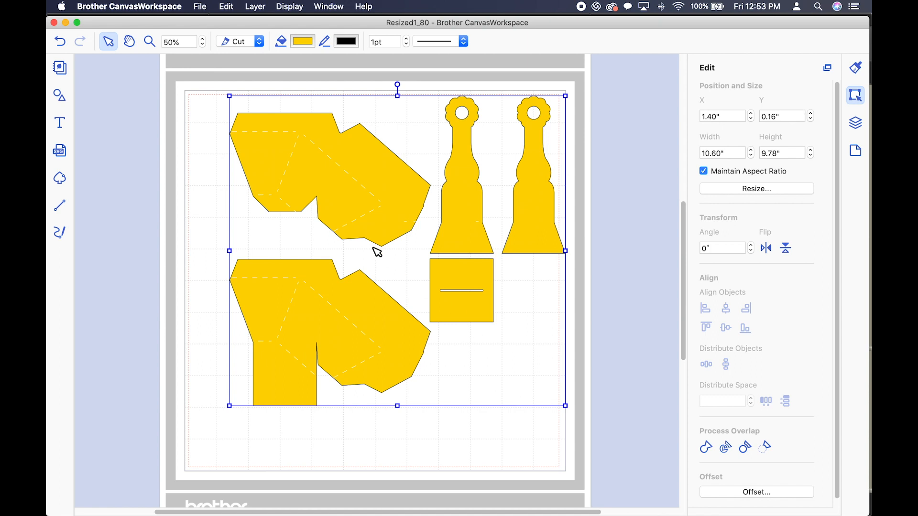
{"action": "left_click", "coordinate": [60, 43]}
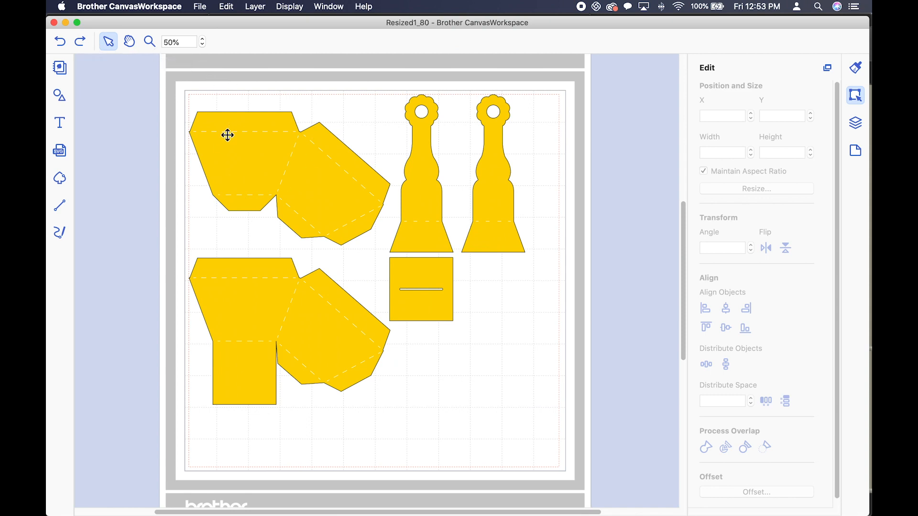
Step: Group all the yellow shapes with their dashed fold lines and move the group to about X 0.50", Y 0.57"
{"action": "left_click", "coordinate": [227, 7]}
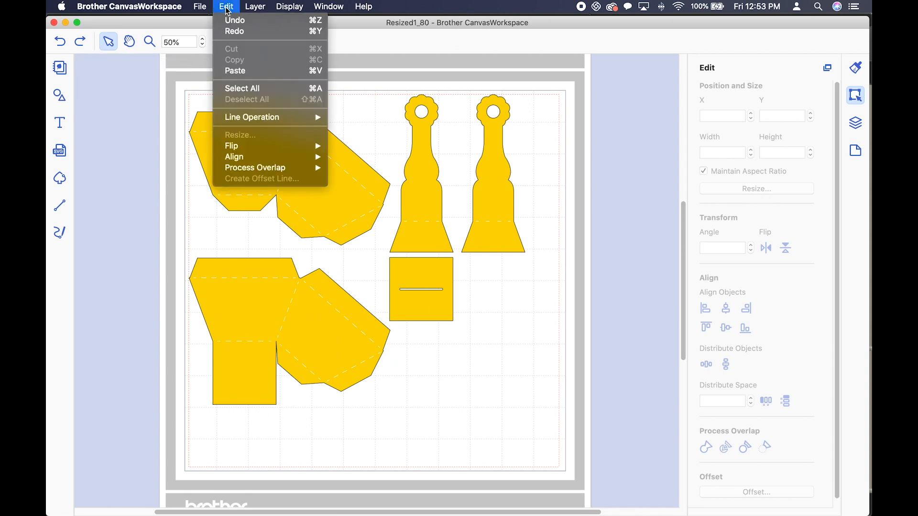
{"action": "left_click", "coordinate": [242, 87]}
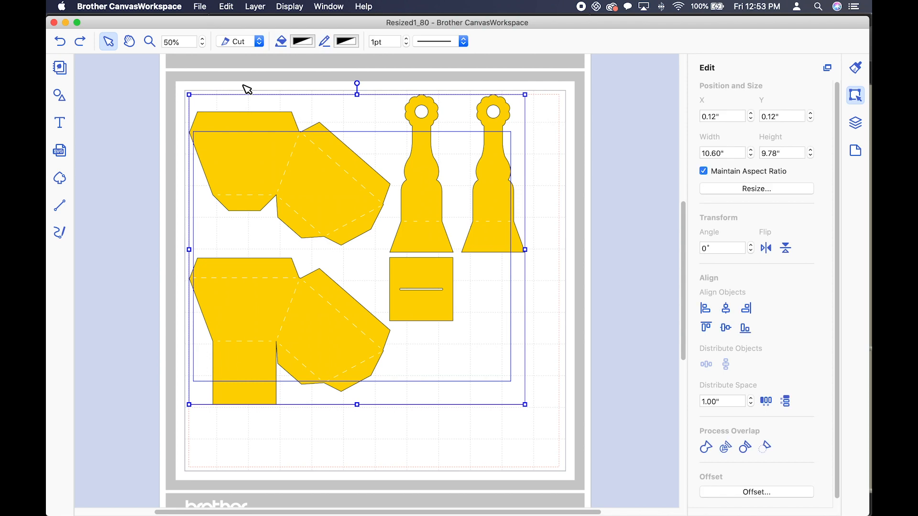
{"action": "right_click", "coordinate": [311, 193]}
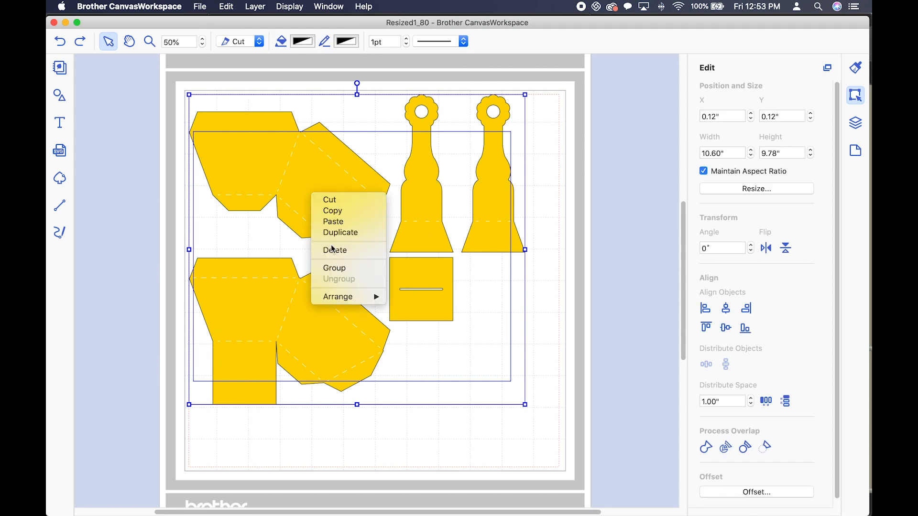
{"action": "left_click", "coordinate": [333, 269]}
{"action": "left_click_drag", "start_coordinate": [330, 205], "coordinate": [347, 223]}
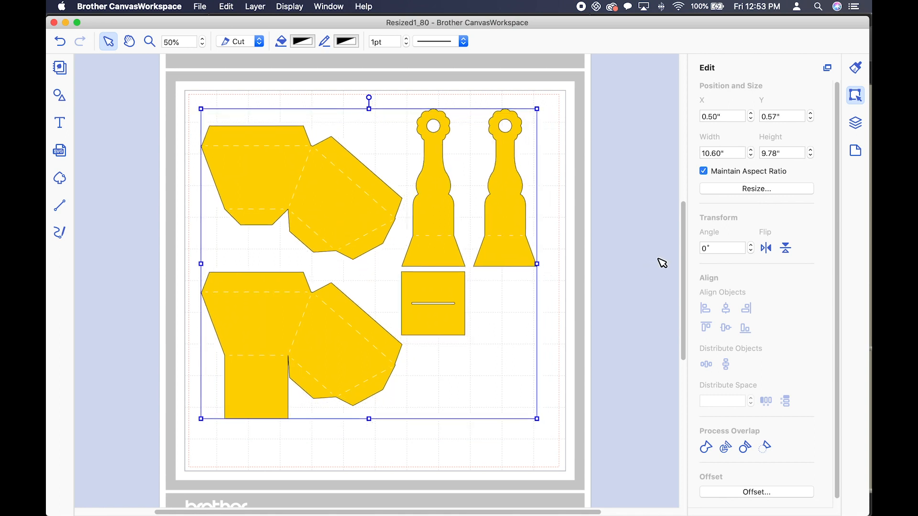
Step: Scale the grouped yellow pieces to 80% with the aspect ratio maintained
{"action": "left_click", "coordinate": [755, 189]}
{"action": "left_click_drag", "start_coordinate": [432, 263], "coordinate": [362, 261]}
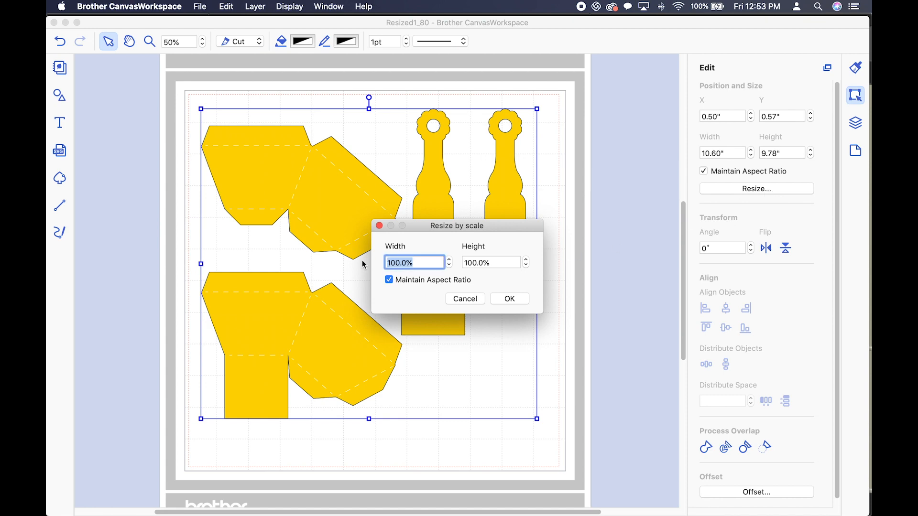
{"action": "type", "text": "80"}
{"action": "left_click", "coordinate": [508, 299]}
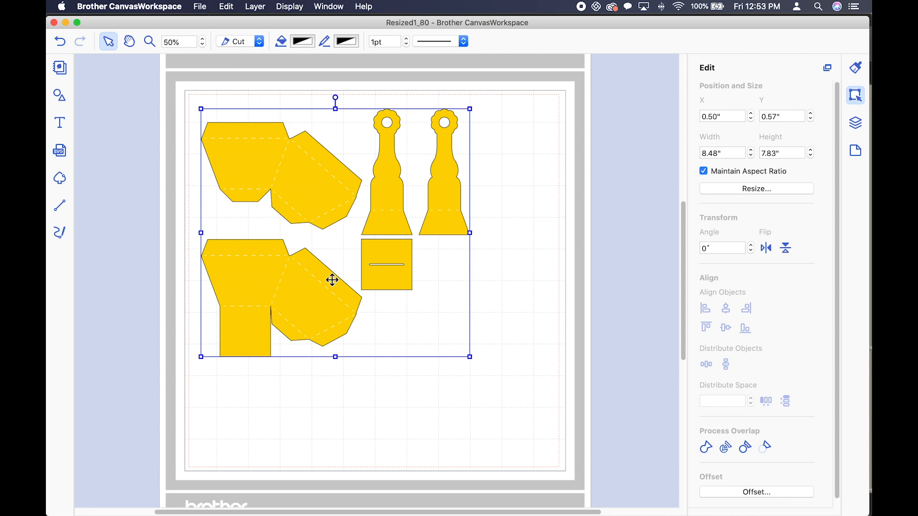
Step: Save the scaled yellow pieces as a separate project named Resized2_80 in the SVG folder
{"action": "left_click", "coordinate": [200, 7]}
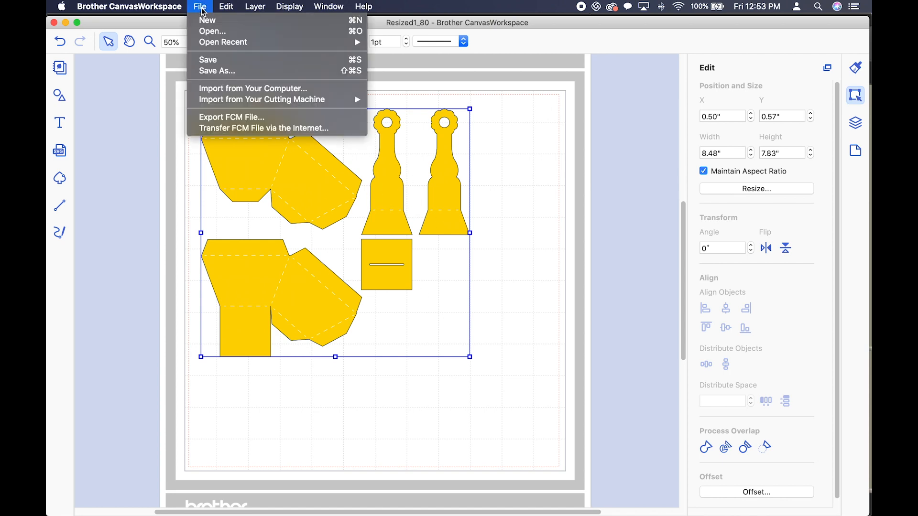
{"action": "left_click", "coordinate": [211, 72]}
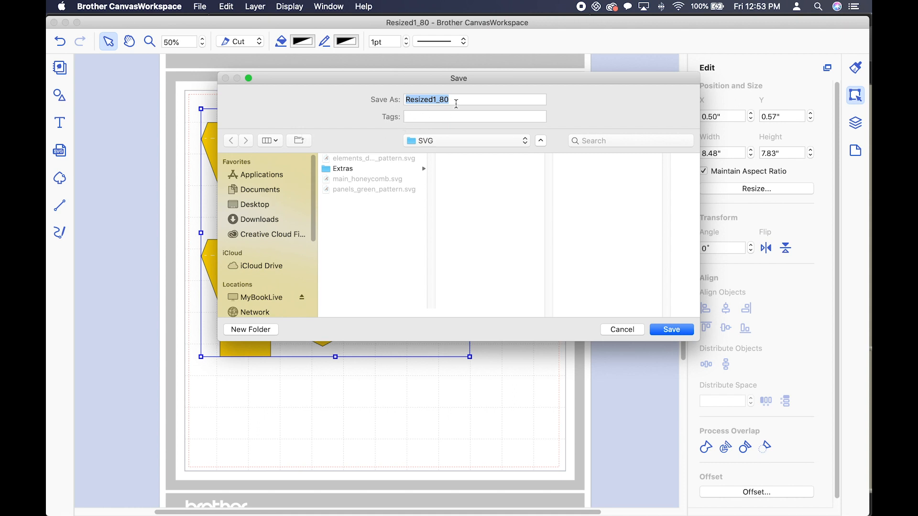
{"action": "left_click", "coordinate": [435, 99]}
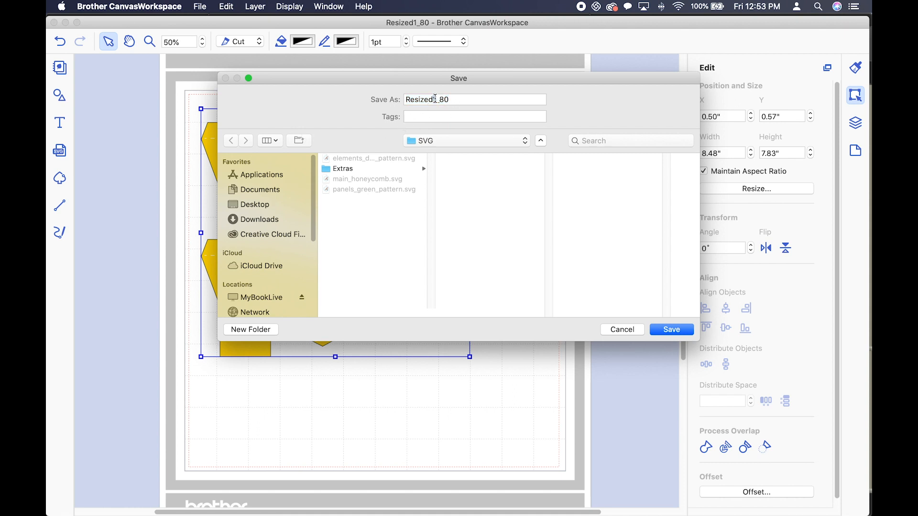
{"action": "type", "text": "2"}
{"action": "left_click", "coordinate": [673, 331]}
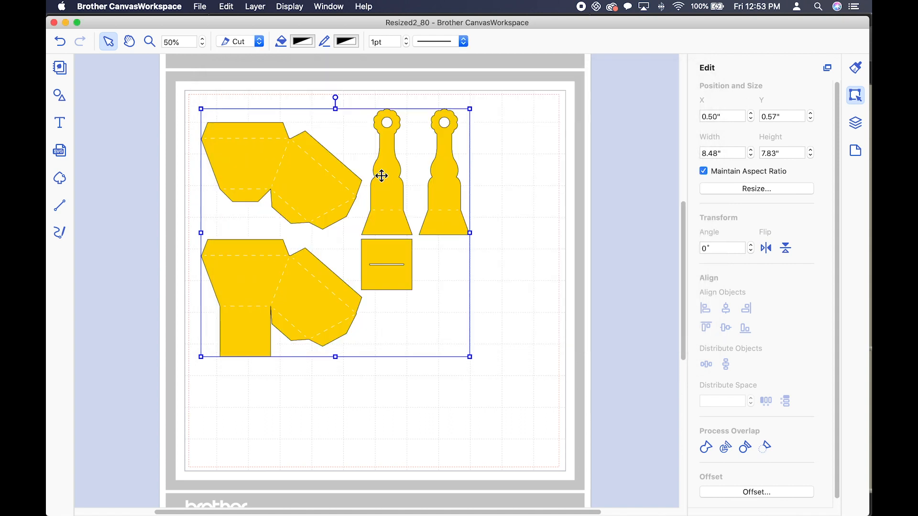
Step: Delete the yellow pieces from the mat and import panels_green_pattern.svg from the SVG folder
{"action": "right_click", "coordinate": [382, 175]}
{"action": "left_click", "coordinate": [401, 232]}
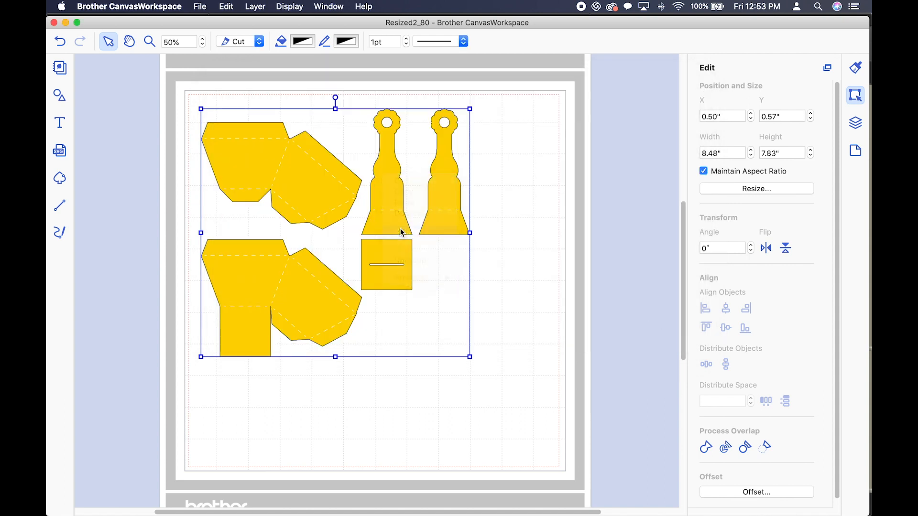
{"action": "left_click", "coordinate": [55, 153]}
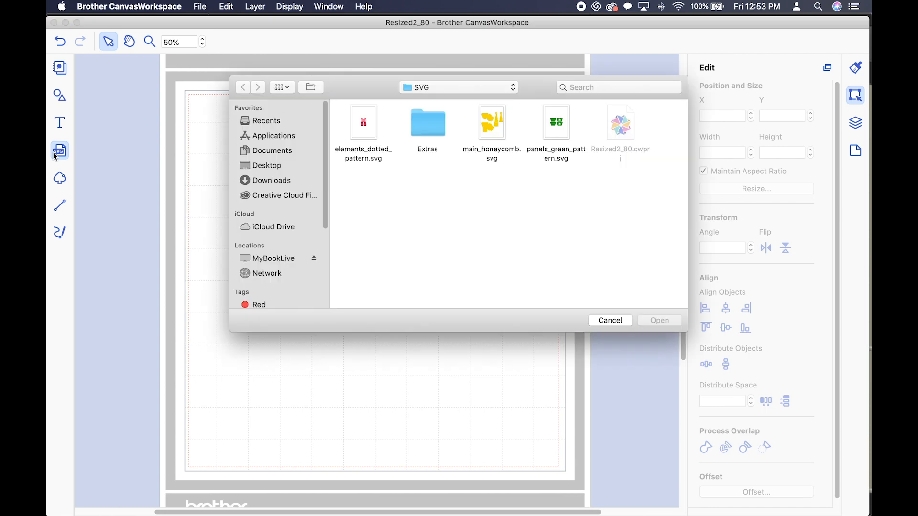
{"action": "left_click", "coordinate": [558, 130]}
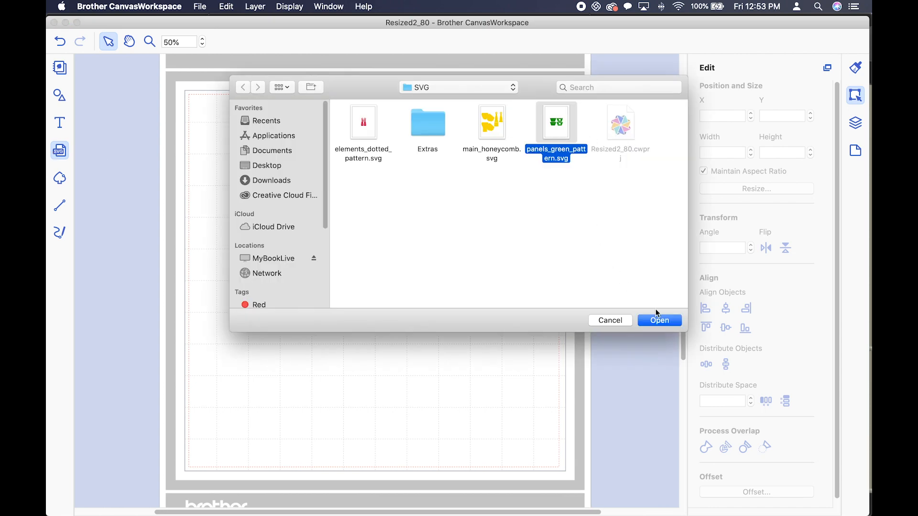
{"action": "left_click", "coordinate": [660, 321]}
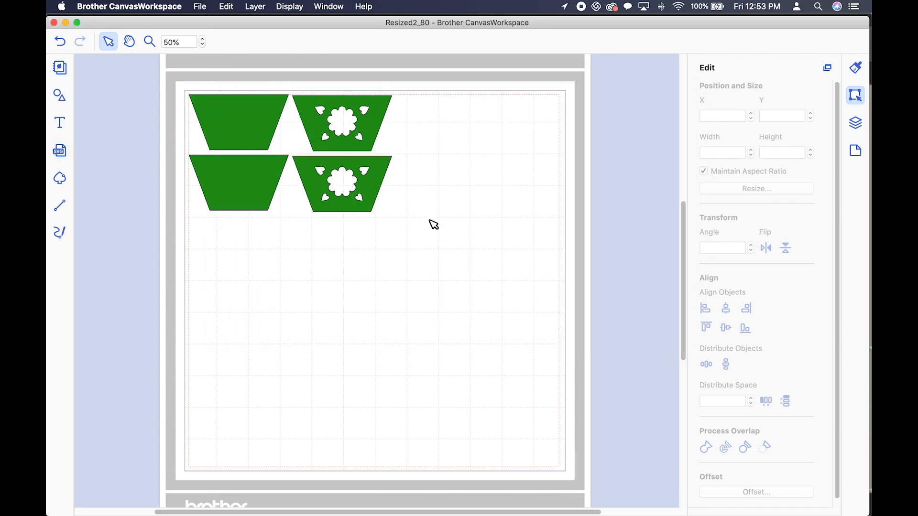
Step: Scale the green panels to 80% with the aspect ratio maintained
{"action": "left_click", "coordinate": [377, 137]}
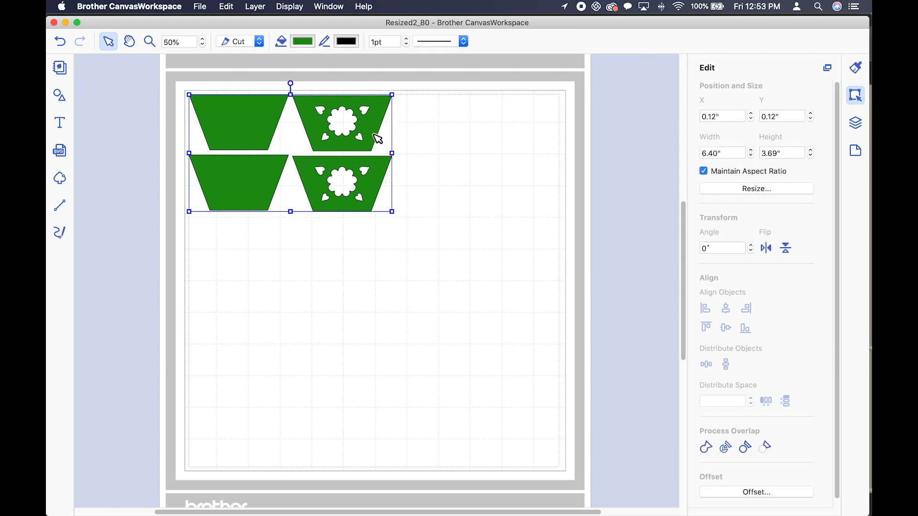
{"action": "left_click", "coordinate": [746, 191]}
{"action": "left_click_drag", "start_coordinate": [423, 263], "coordinate": [364, 258]}
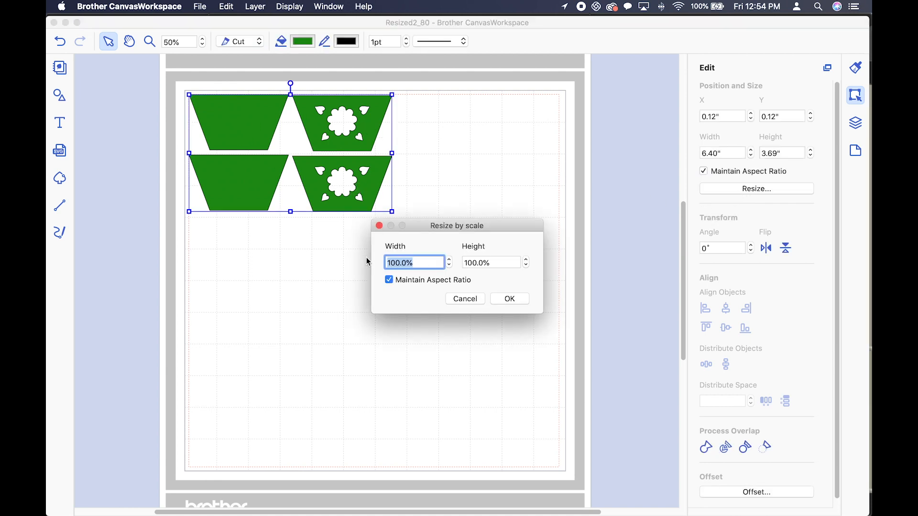
{"action": "type", "text": "80"}
{"action": "left_click", "coordinate": [497, 303]}
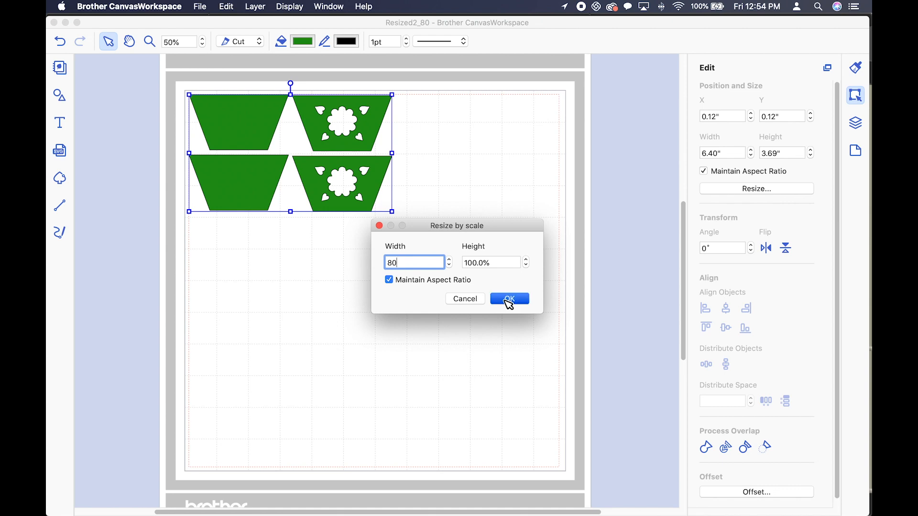
Step: Save the scaled green panels as a separate project named Resized3_80 in the SVG folder
{"action": "left_click", "coordinate": [200, 8]}
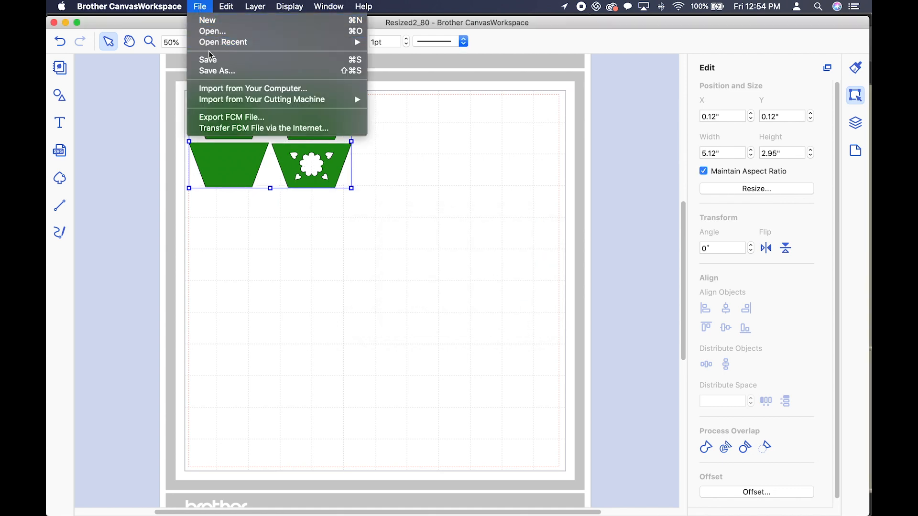
{"action": "left_click", "coordinate": [211, 71]}
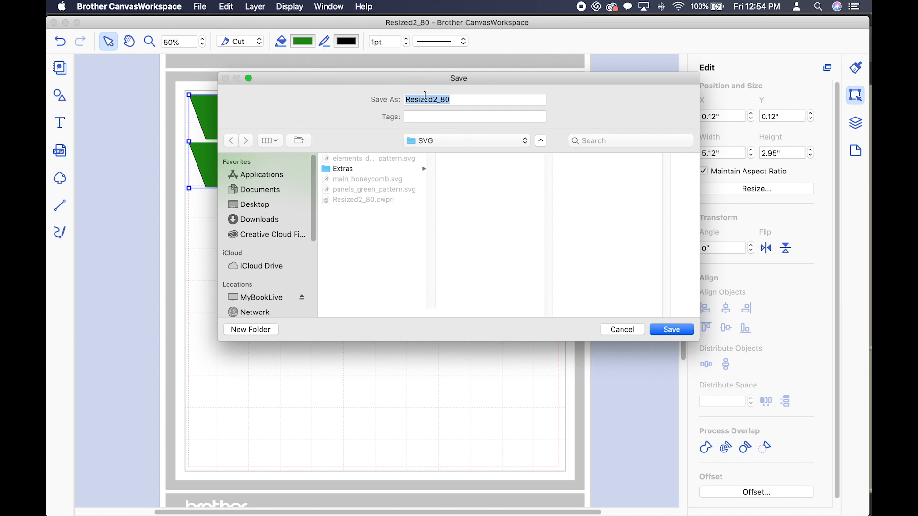
{"action": "left_click", "coordinate": [434, 99]}
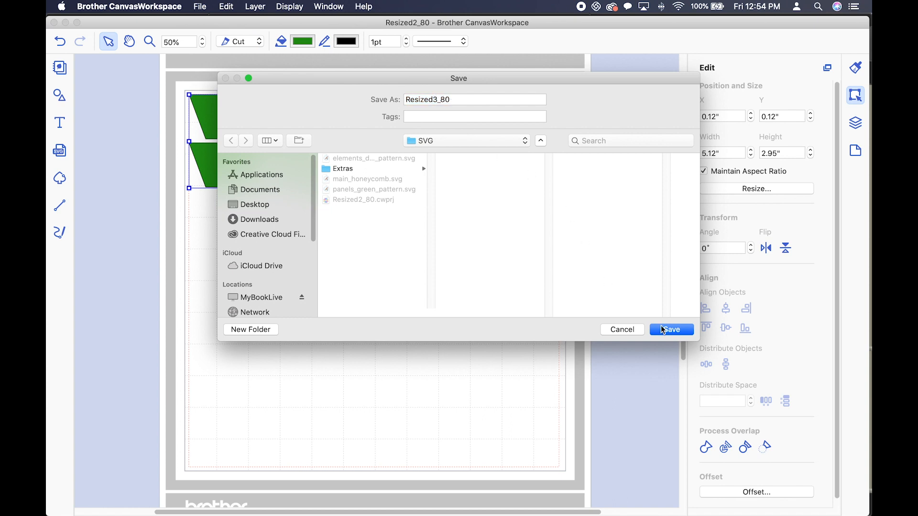
{"action": "left_click", "coordinate": [678, 333]}
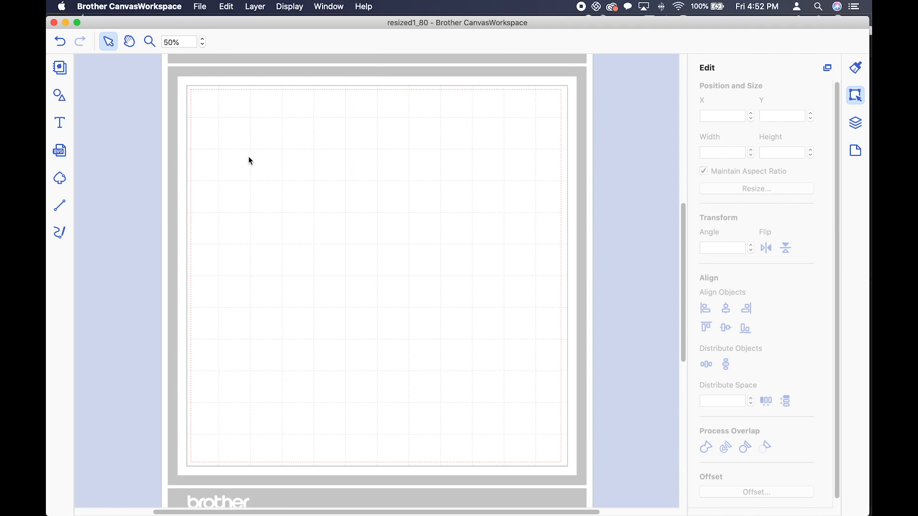
Step: Import elements_dotted_pattern.svg and move its red pieces off the mat to about X 12.17", Y 8.26"
{"action": "left_click", "coordinate": [200, 6]}
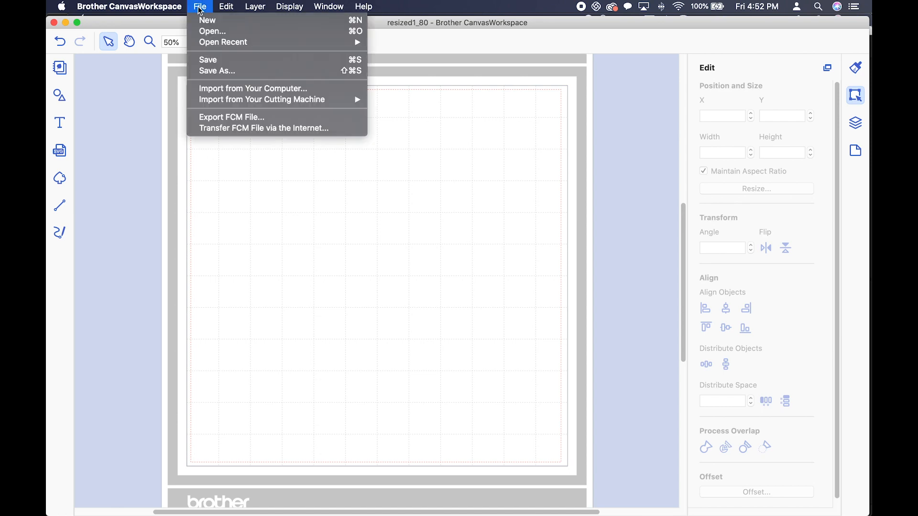
{"action": "left_click", "coordinate": [219, 88]}
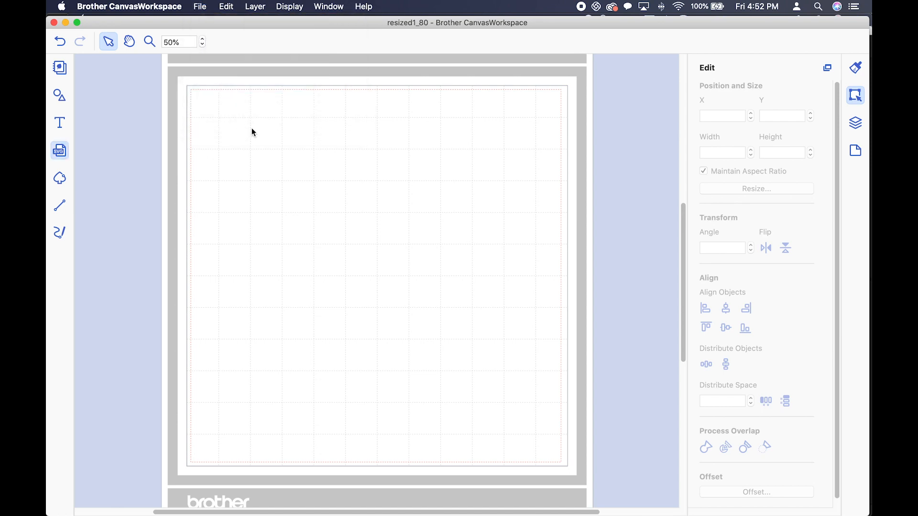
{"action": "left_click", "coordinate": [373, 138]}
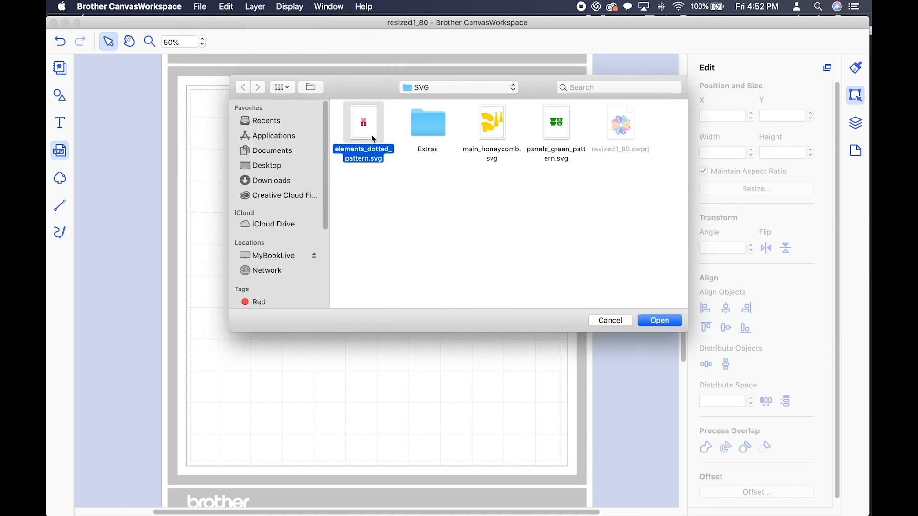
{"action": "left_click", "coordinate": [659, 320]}
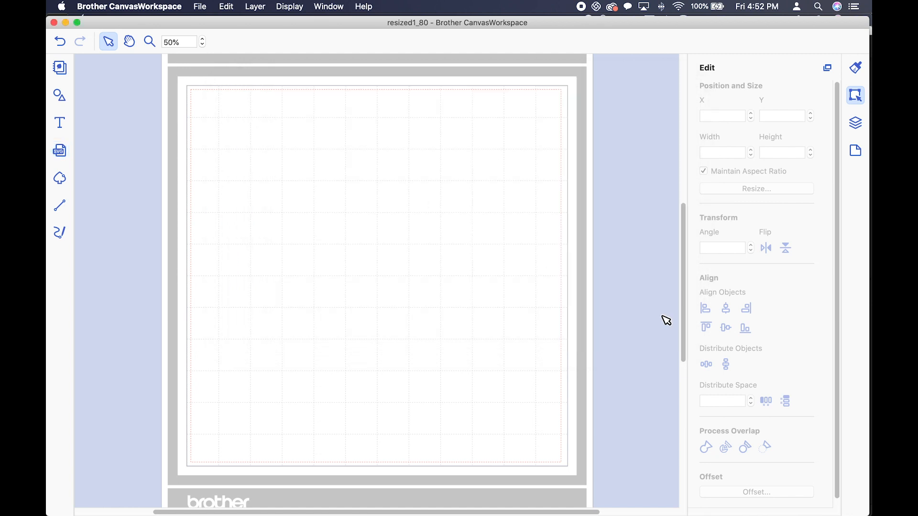
{"action": "left_click_drag", "start_coordinate": [260, 178], "coordinate": [649, 443]}
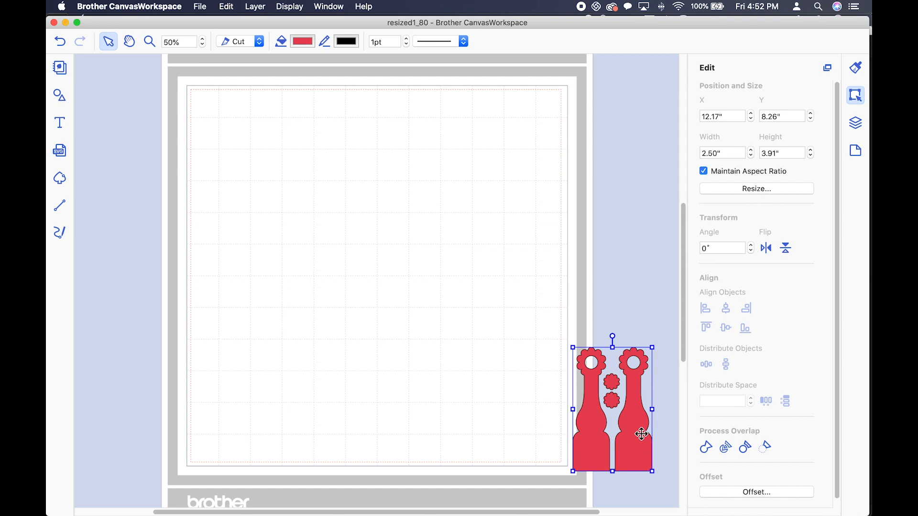
Step: Import main_honeycomb.svg from the SVG folder while the red pieces are parked beside the mat
{"action": "left_click", "coordinate": [202, 7]}
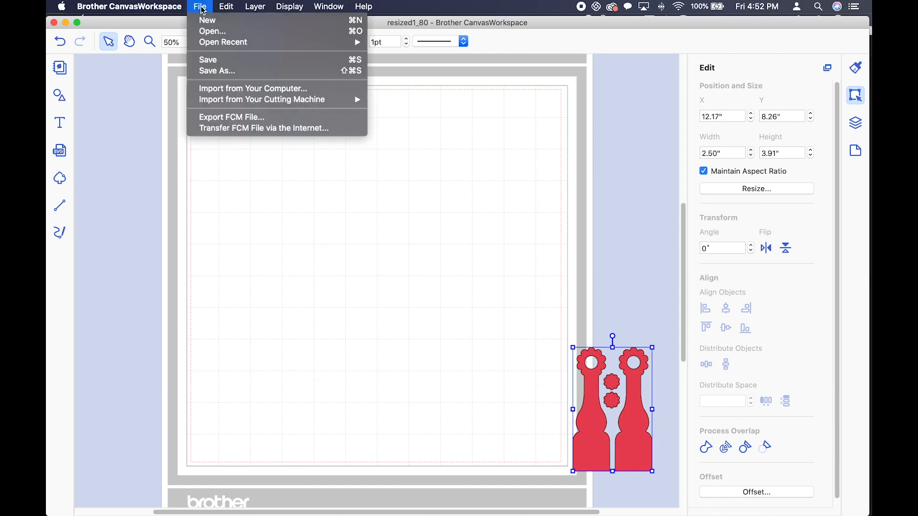
{"action": "left_click", "coordinate": [210, 89]}
{"action": "left_click", "coordinate": [496, 134]}
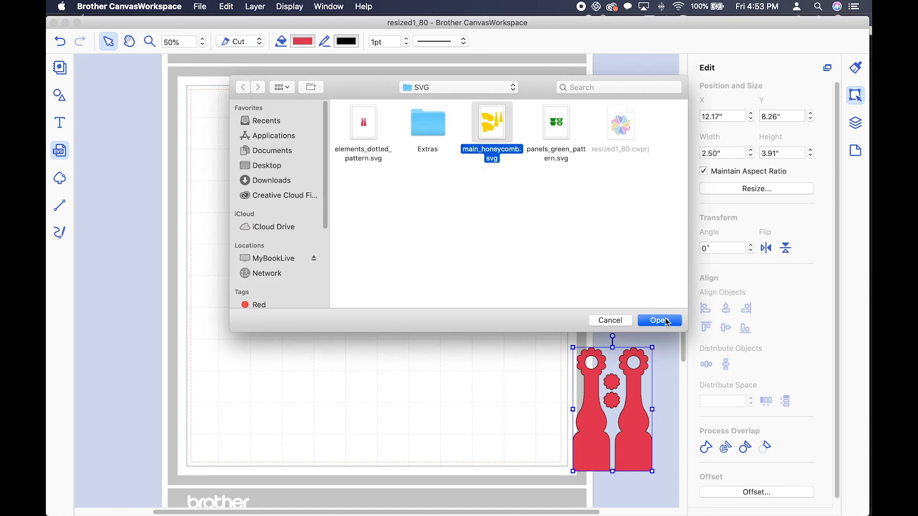
{"action": "left_click", "coordinate": [659, 320]}
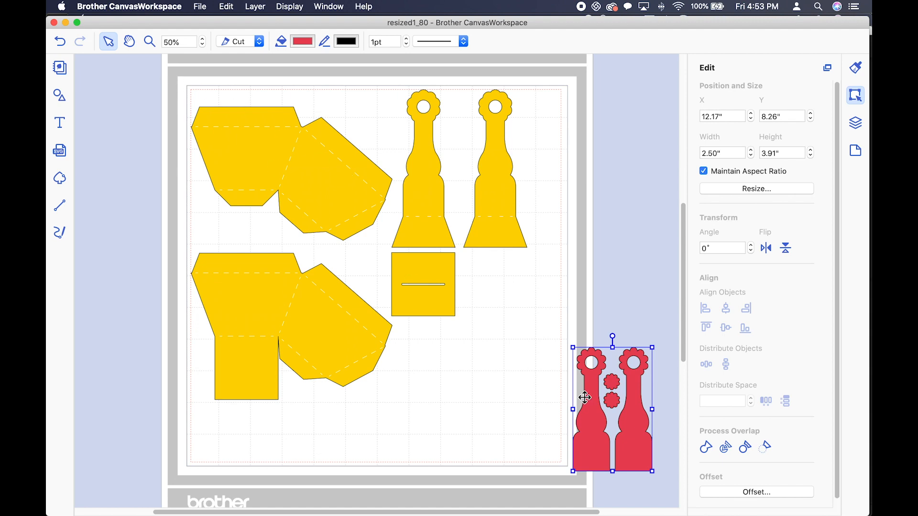
Step: Group all the yellow shapes with their dashed fold lines, leaving out the red pieces
{"action": "left_click_drag", "start_coordinate": [156, 77], "coordinate": [525, 384]}
{"action": "left_click_drag", "start_coordinate": [555, 415], "coordinate": [556, 415]}
{"action": "right_click", "coordinate": [429, 220]}
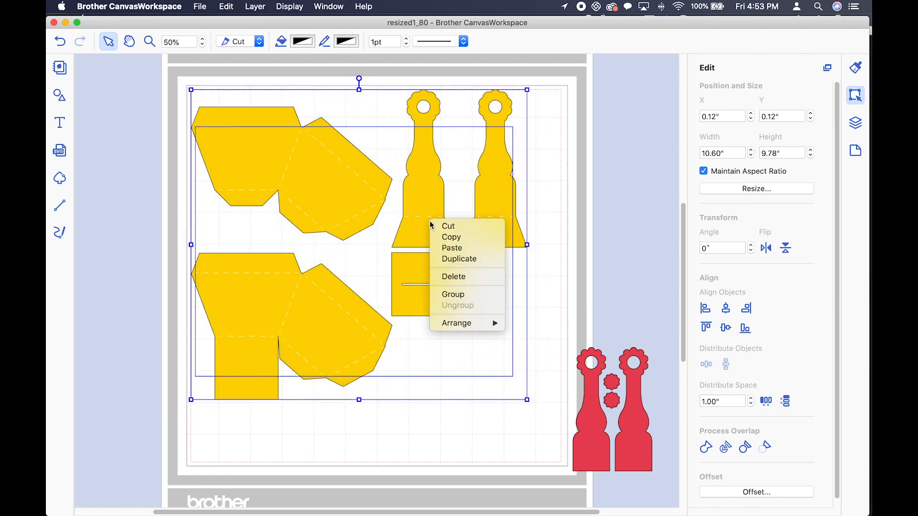
{"action": "left_click", "coordinate": [449, 295]}
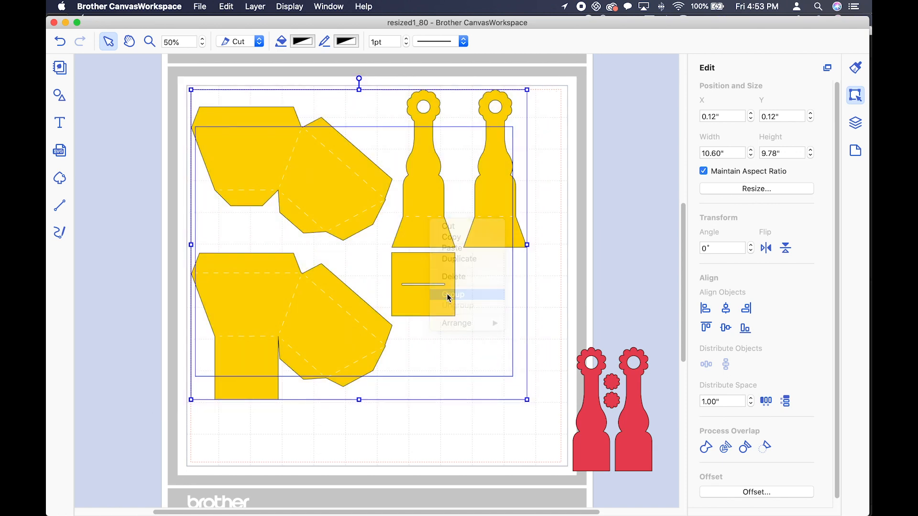
Step: Import panels_green_pattern.svg from the SVG folder alongside the yellow and red pieces
{"action": "left_click", "coordinate": [199, 7]}
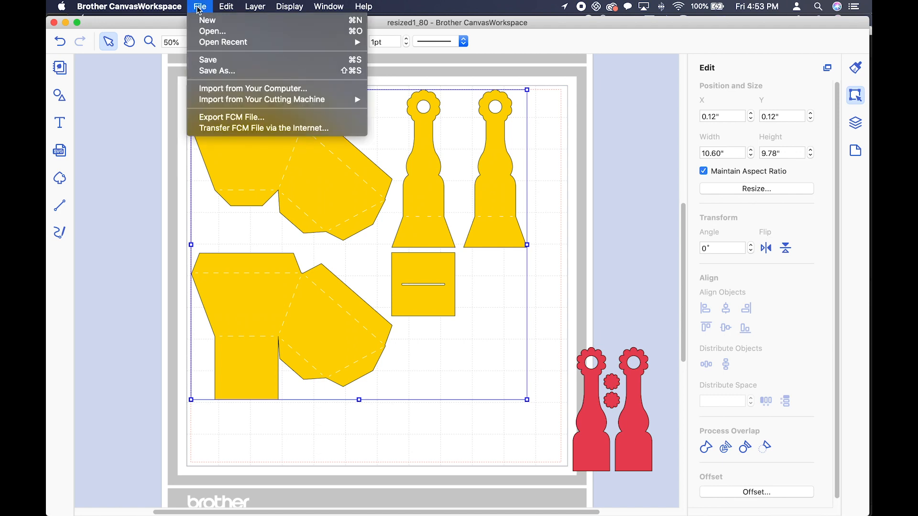
{"action": "left_click", "coordinate": [212, 88]}
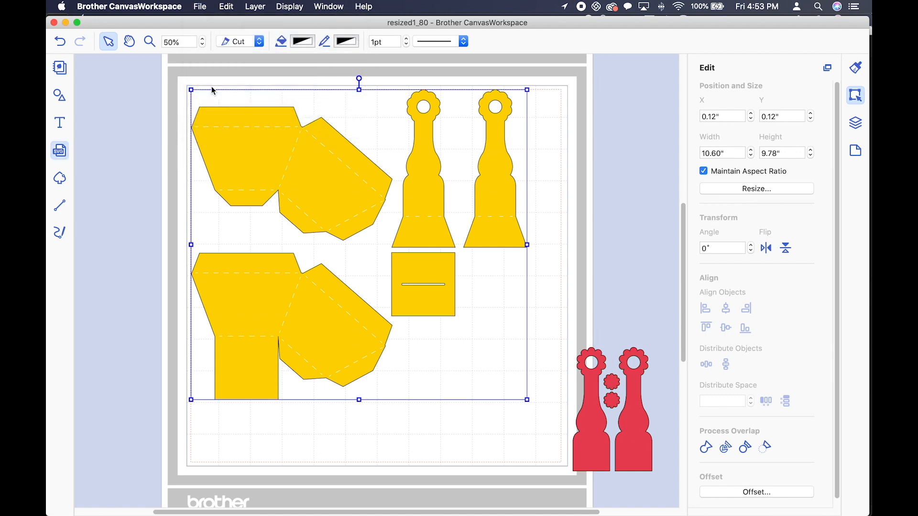
{"action": "left_click", "coordinate": [556, 123]}
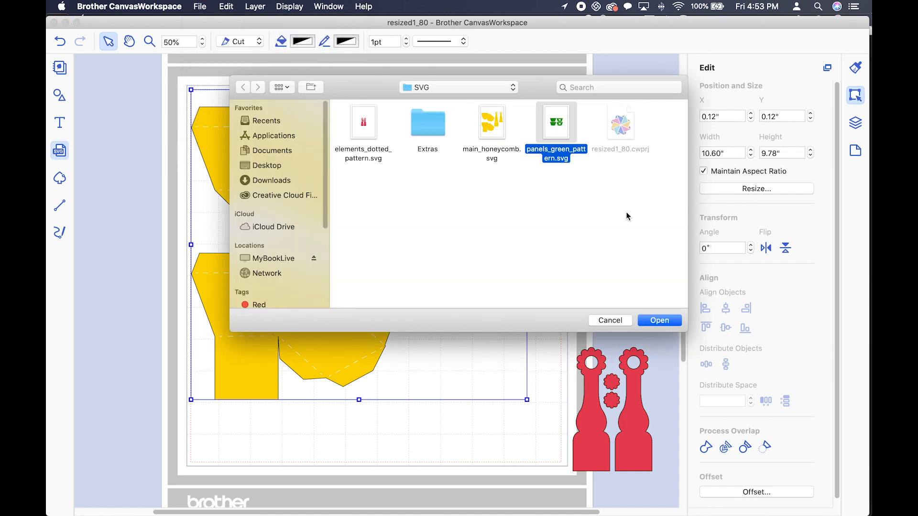
{"action": "left_click", "coordinate": [662, 326]}
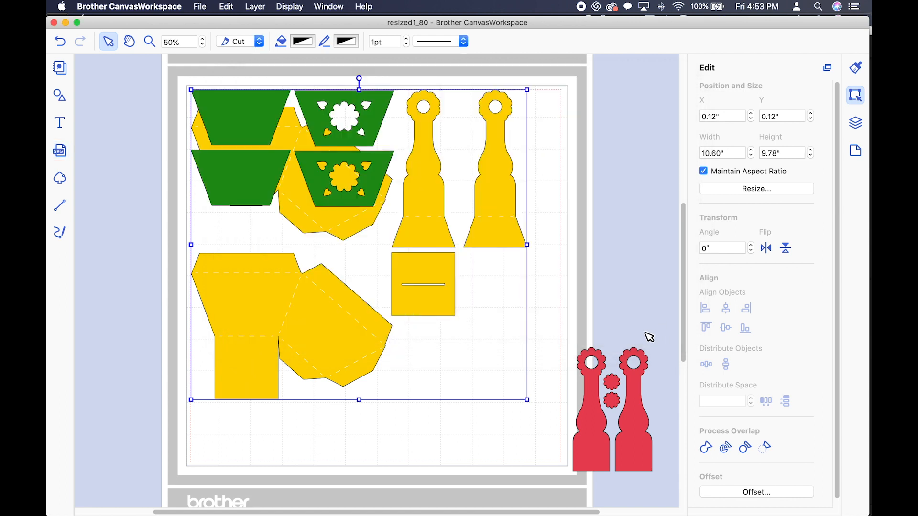
Step: Move the red pieces back onto the mat and shrink all the pieces together to about 8.58" wide and 7.92" high
{"action": "left_click_drag", "start_coordinate": [639, 384], "coordinate": [404, 190]}
{"action": "left_click_drag", "start_coordinate": [154, 69], "coordinate": [579, 432]}
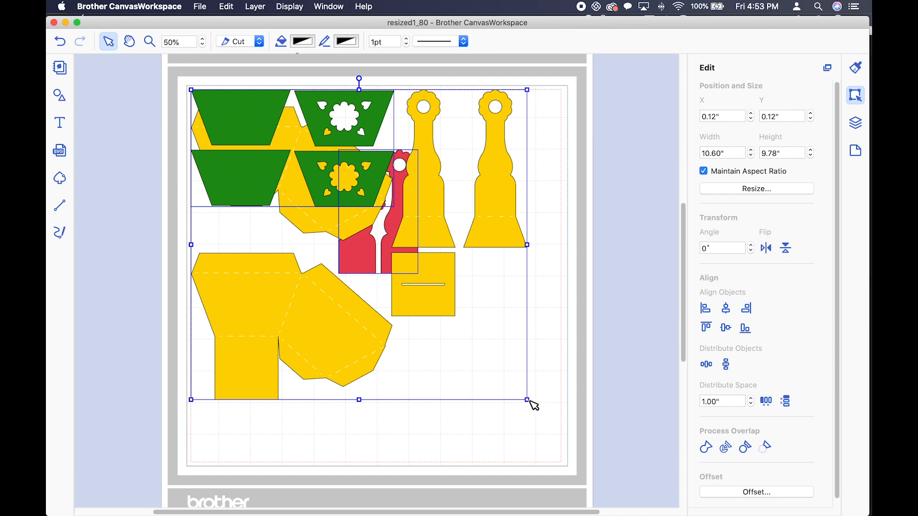
{"action": "left_click_drag", "start_coordinate": [527, 401], "coordinate": [463, 309]}
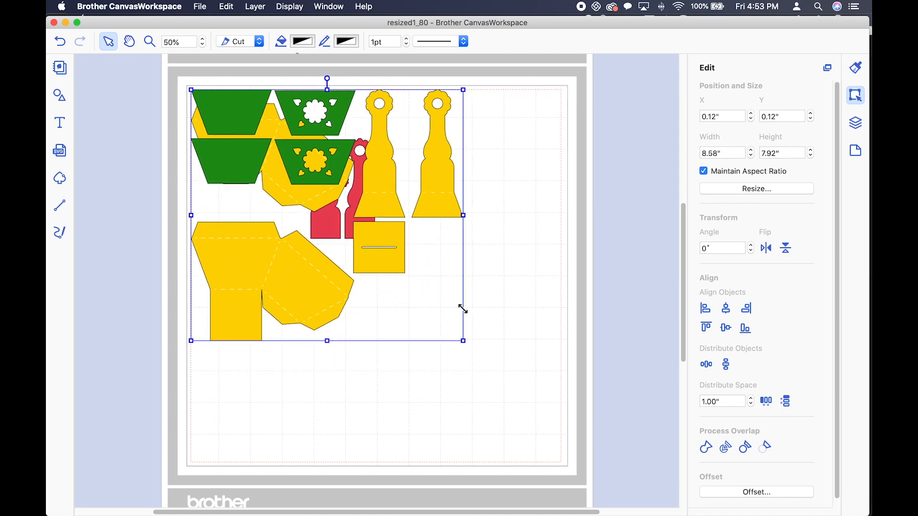
Step: Move all the pieces together to about X 1.67", Y 1.37" and deselect them
{"action": "left_click_drag", "start_coordinate": [388, 245], "coordinate": [437, 287]}
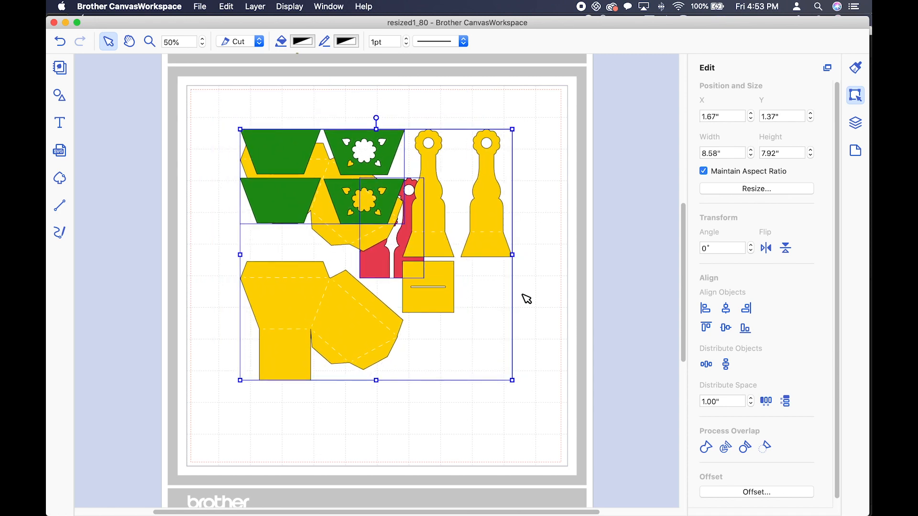
{"action": "left_click", "coordinate": [558, 300]}
{"action": "left_click_drag", "start_coordinate": [371, 149], "coordinate": [318, 107]}
{"action": "left_click", "coordinate": [423, 110]}
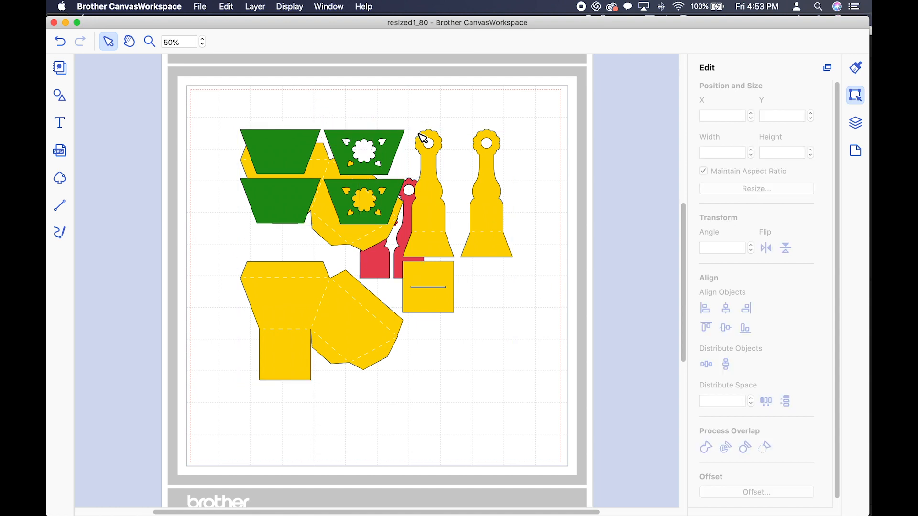
{"action": "left_click", "coordinate": [435, 177]}
{"action": "left_click", "coordinate": [534, 272]}
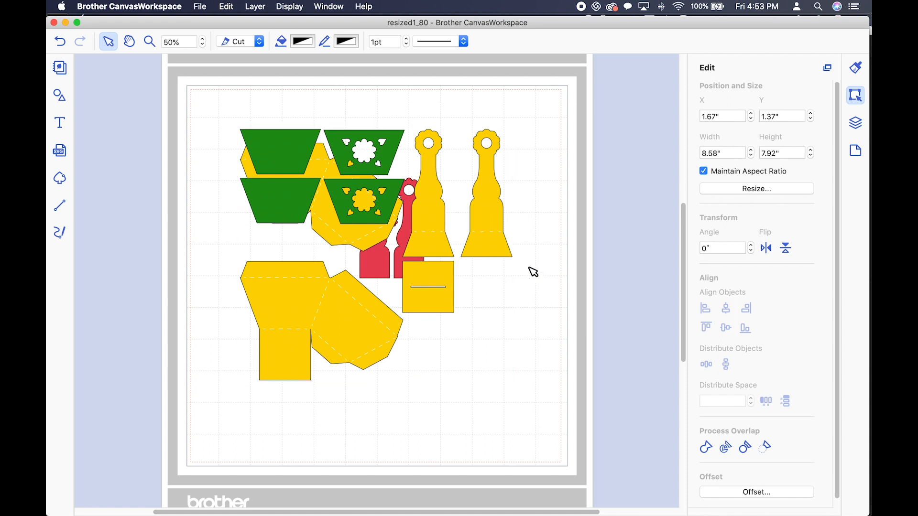
Step: Delete the yellow group and the green panels to isolate the red pieces on the mat, and undo both deletions
{"action": "left_click", "coordinate": [497, 236]}
{"action": "right_click", "coordinate": [497, 237]}
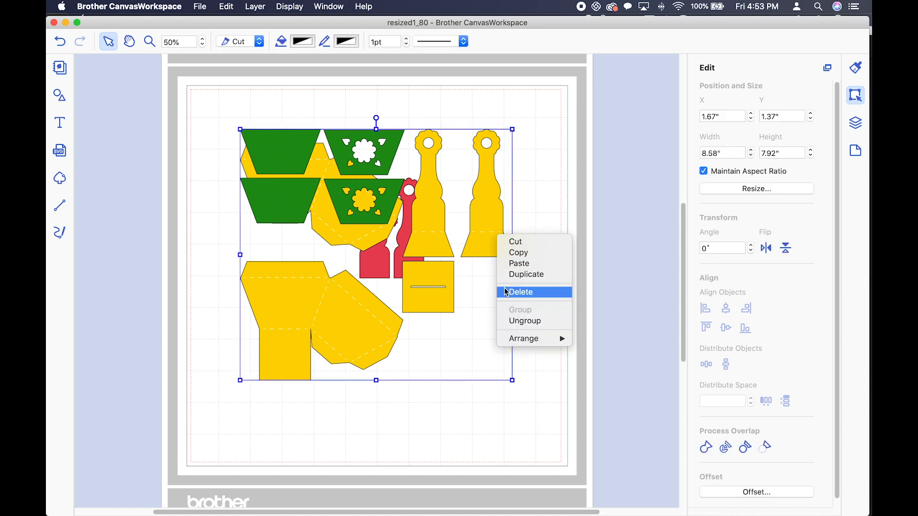
{"action": "left_click", "coordinate": [520, 292]}
{"action": "left_click", "coordinate": [383, 147]}
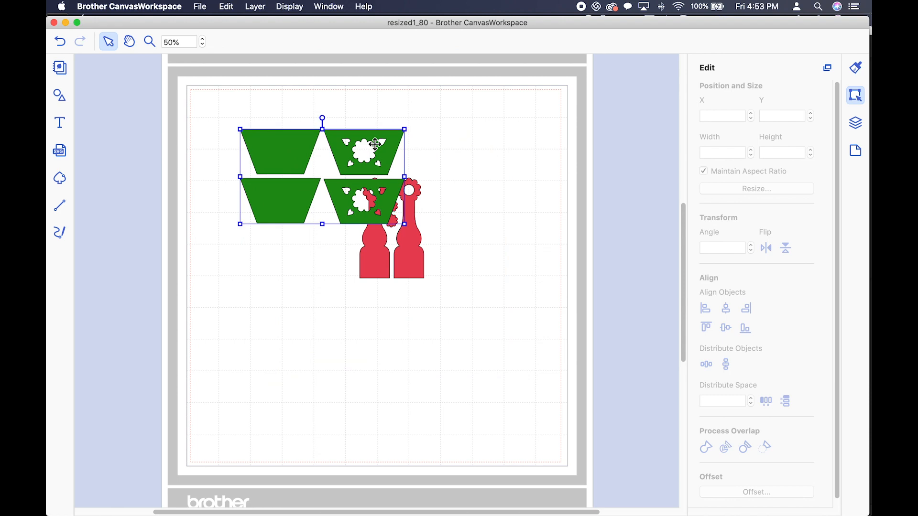
{"action": "right_click", "coordinate": [384, 148]}
{"action": "left_click", "coordinate": [401, 198]}
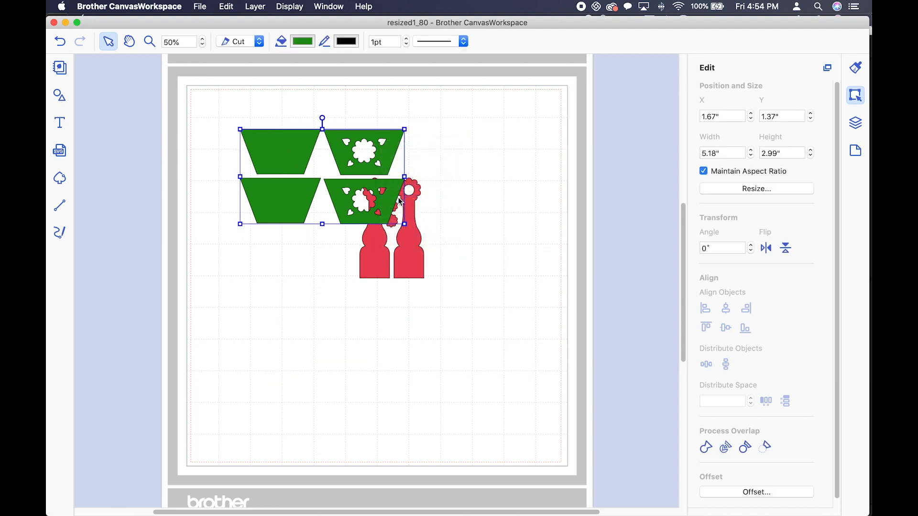
{"action": "left_click", "coordinate": [65, 42]}
{"action": "left_click", "coordinate": [66, 42]}
Step: Delete the red pieces and the yellow group to isolate the green panels on the mat, and undo both deletions
{"action": "left_click", "coordinate": [373, 265]}
{"action": "right_click", "coordinate": [373, 264]}
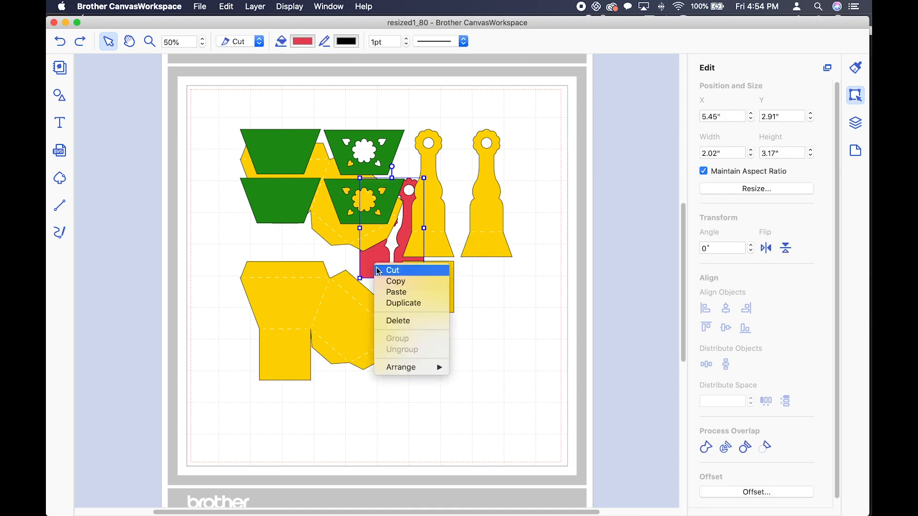
{"action": "left_click", "coordinate": [395, 321]}
{"action": "key", "text": "super+a"}
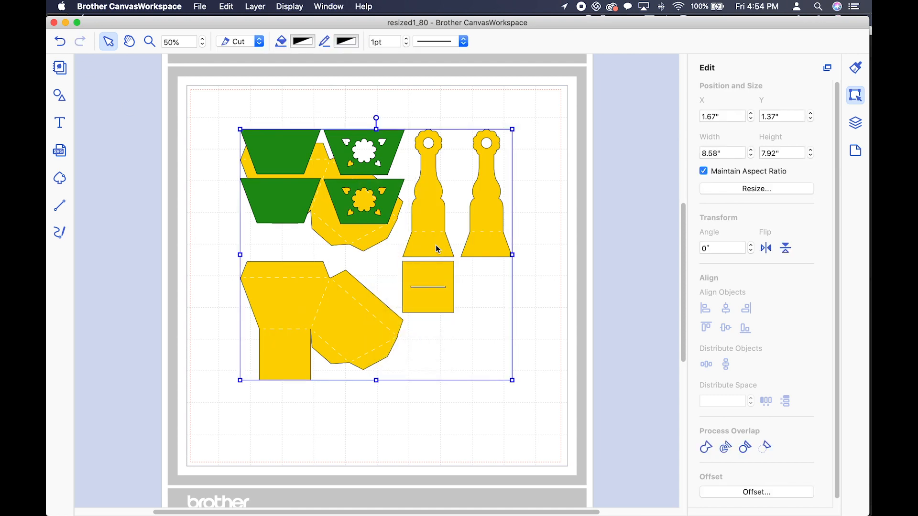
{"action": "right_click", "coordinate": [436, 246]}
{"action": "left_click", "coordinate": [446, 301]}
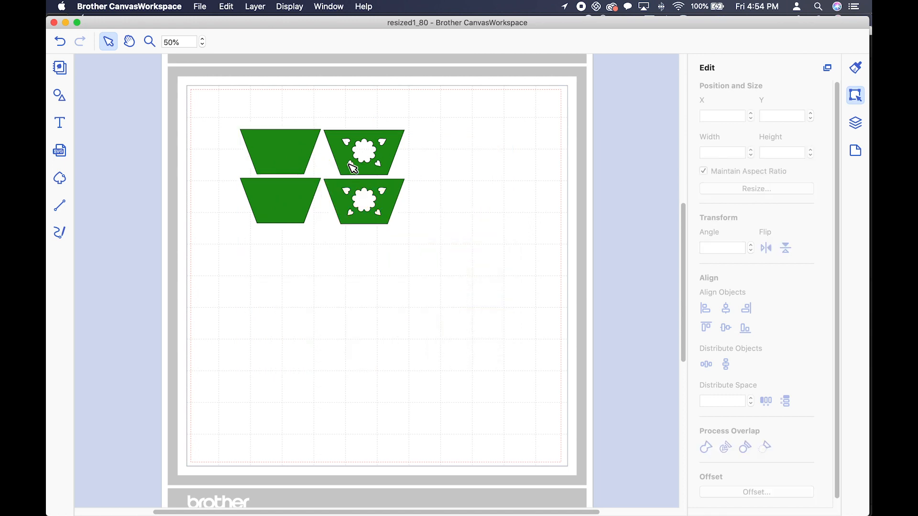
{"action": "left_click", "coordinate": [59, 42]}
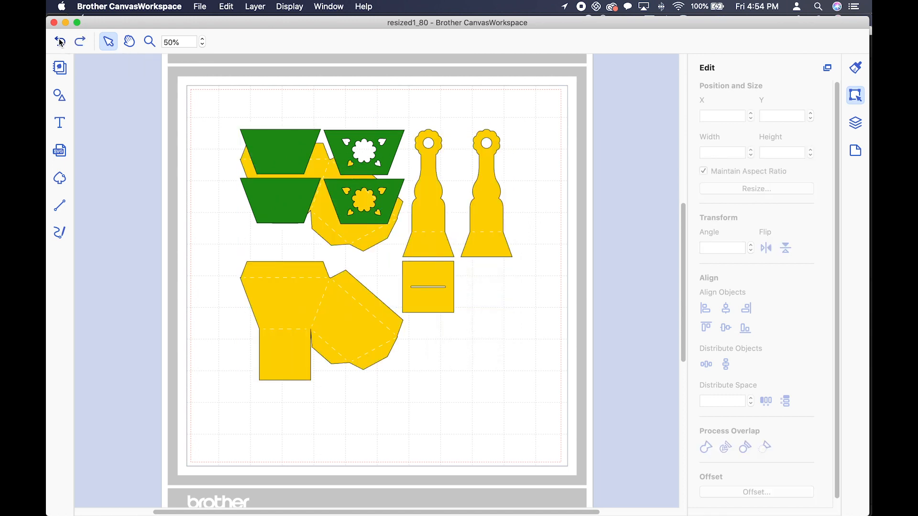
{"action": "left_click", "coordinate": [59, 42]}
Step: Delete the green panels and the red pieces, leaving only the yellow shapes with their fold lines on the mat
{"action": "left_click", "coordinate": [291, 149]}
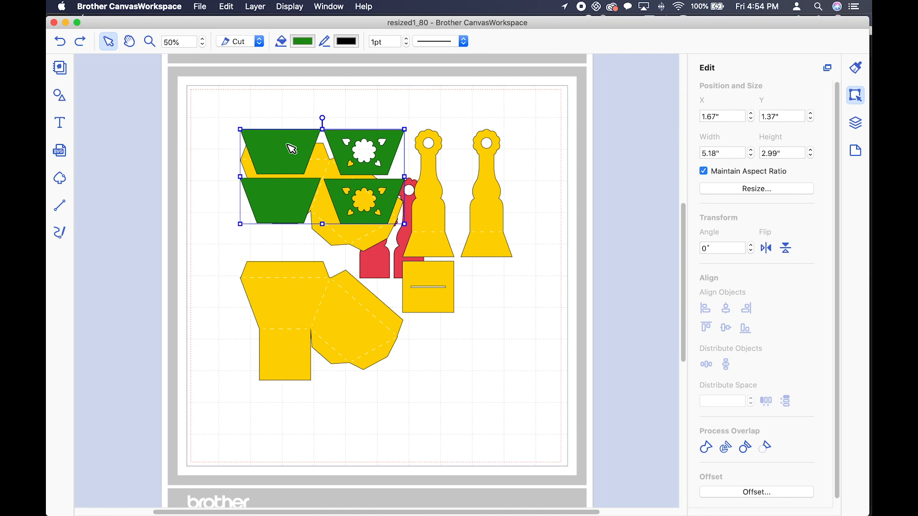
{"action": "double_click", "coordinate": [291, 149]}
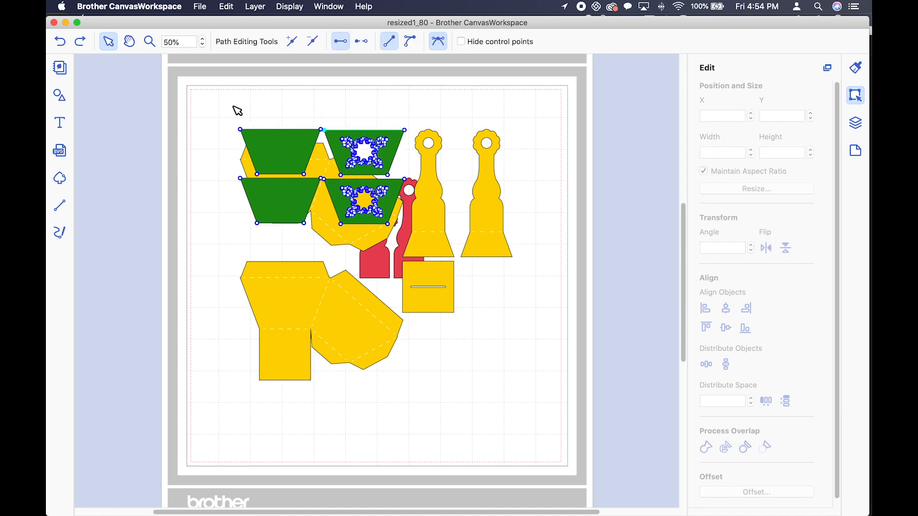
{"action": "right_click", "coordinate": [264, 139]}
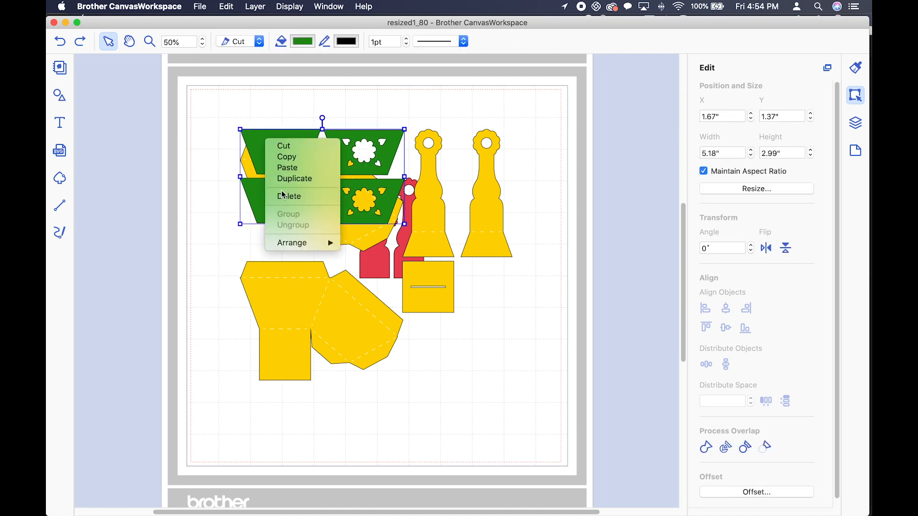
{"action": "left_click", "coordinate": [284, 196]}
{"action": "left_click", "coordinate": [382, 266]}
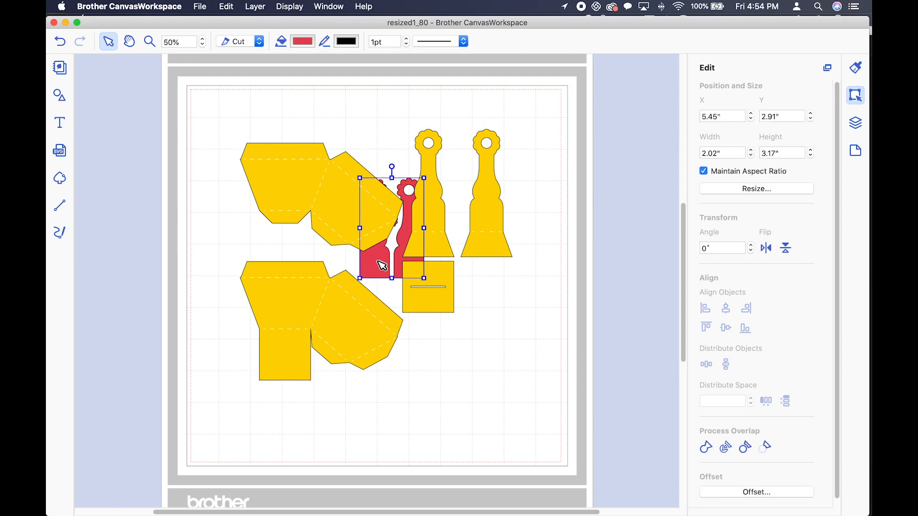
{"action": "right_click", "coordinate": [382, 266]}
{"action": "left_click", "coordinate": [404, 315]}
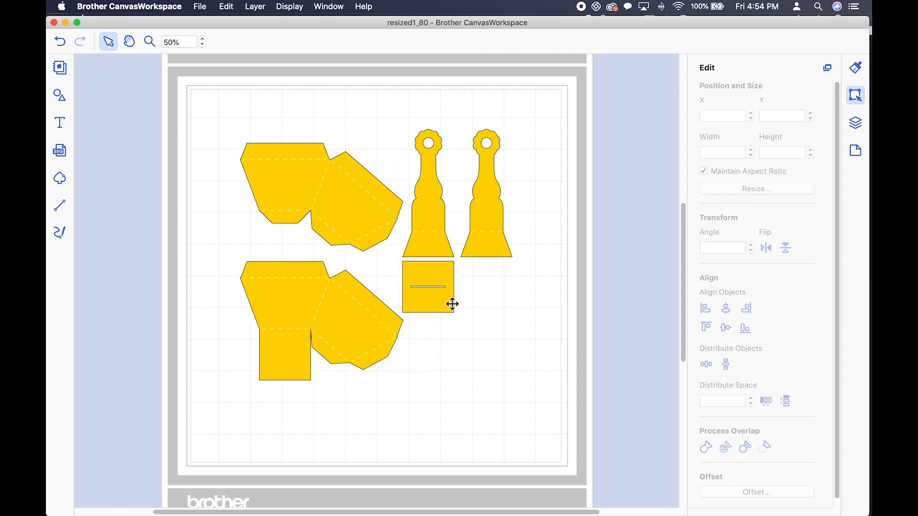